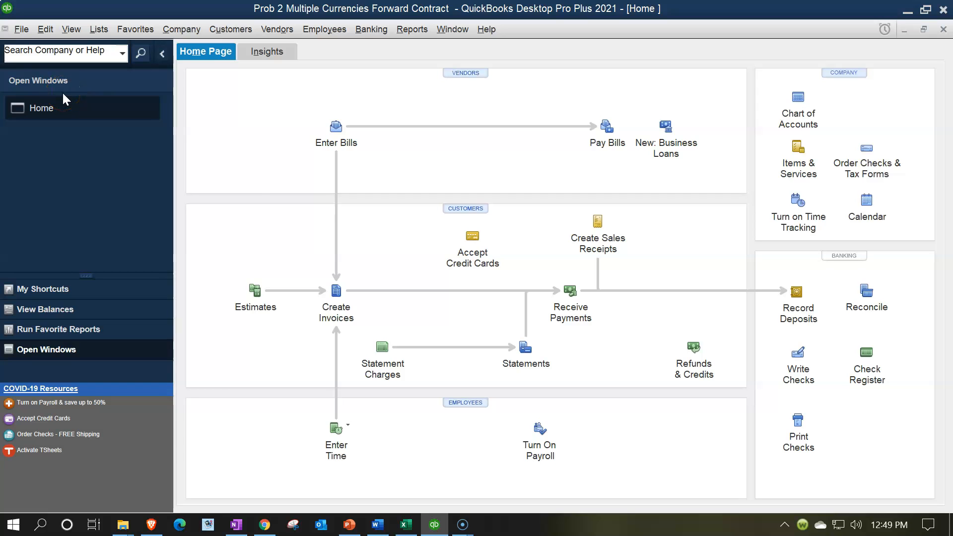
# Show the open windows list and open the standard Balance Sheet report
pyautogui.click(72, 29)
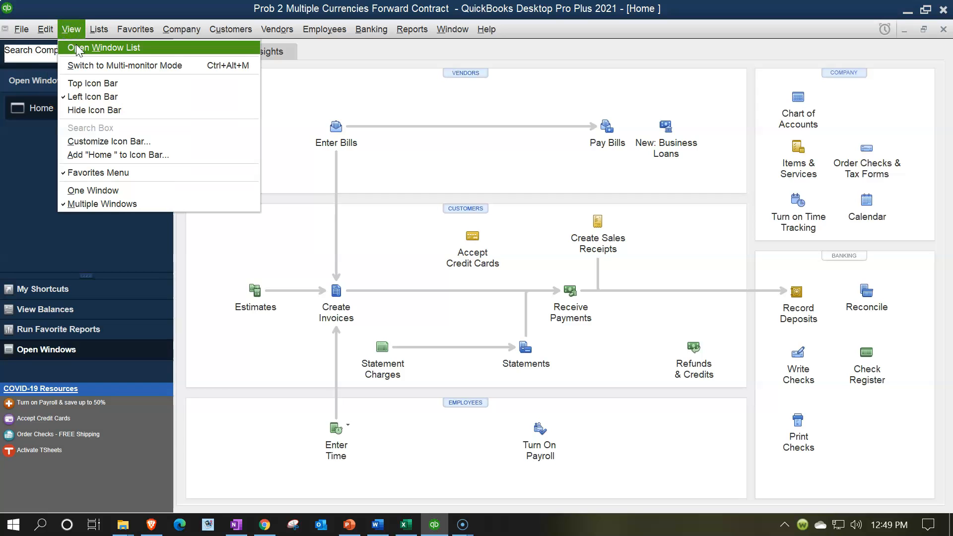
pyautogui.click(136, 49)
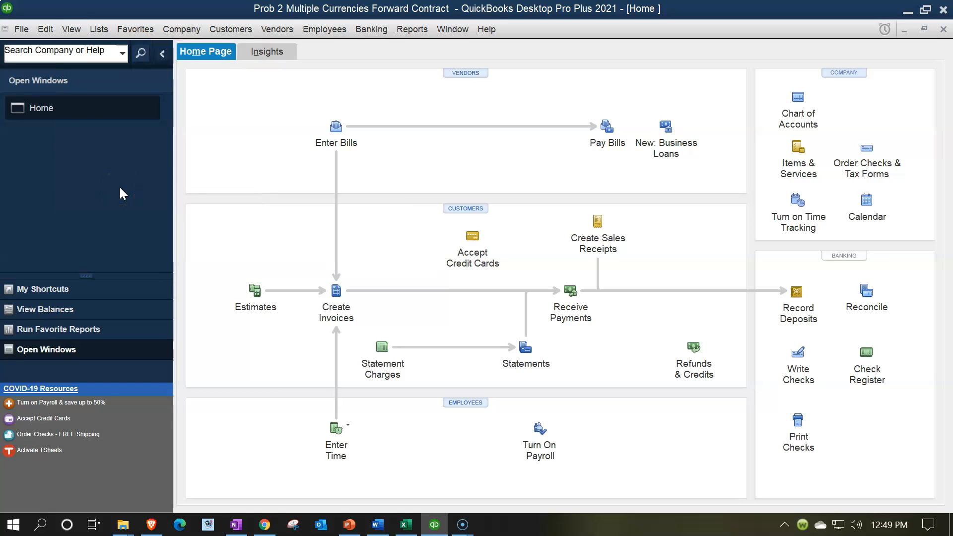
pyautogui.click(412, 30)
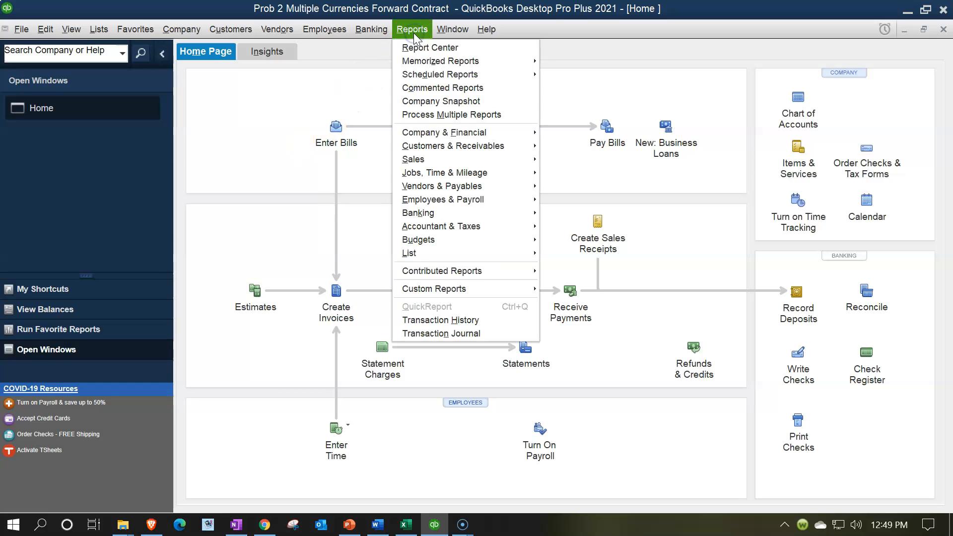
pyautogui.moveTo(521, 132)
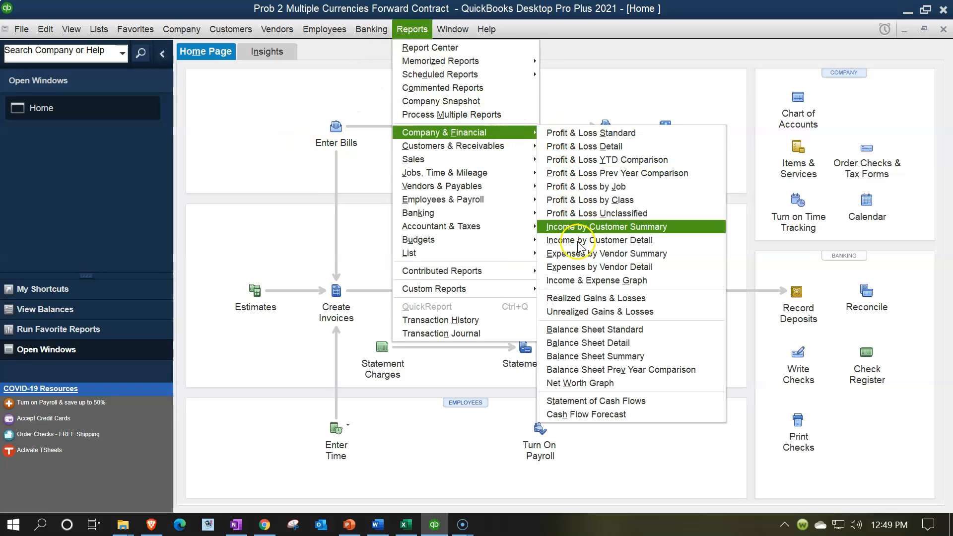
pyautogui.click(603, 330)
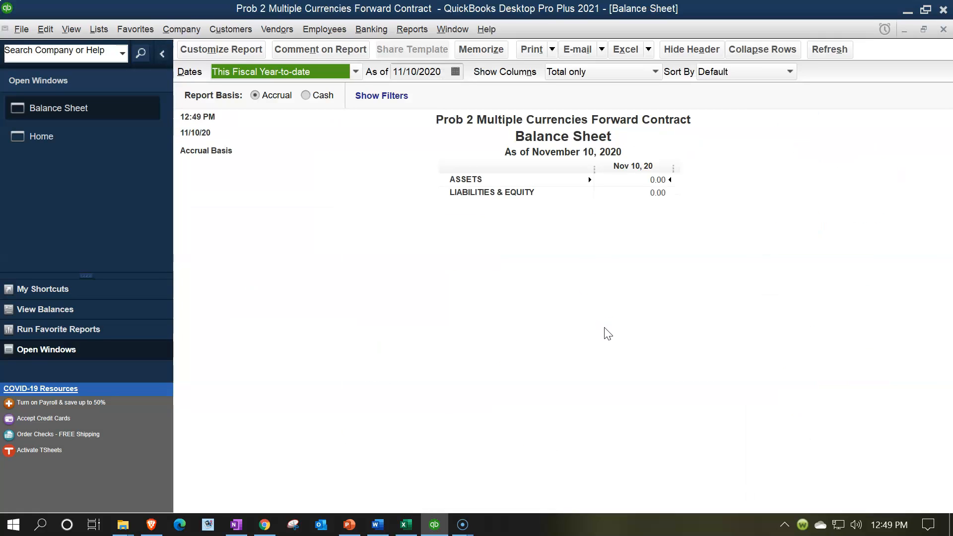
# Customize the Balance Sheet's date range to run from 01/01/2021 to 12/31/2021
pyautogui.click(235, 55)
pyautogui.press('Tab')
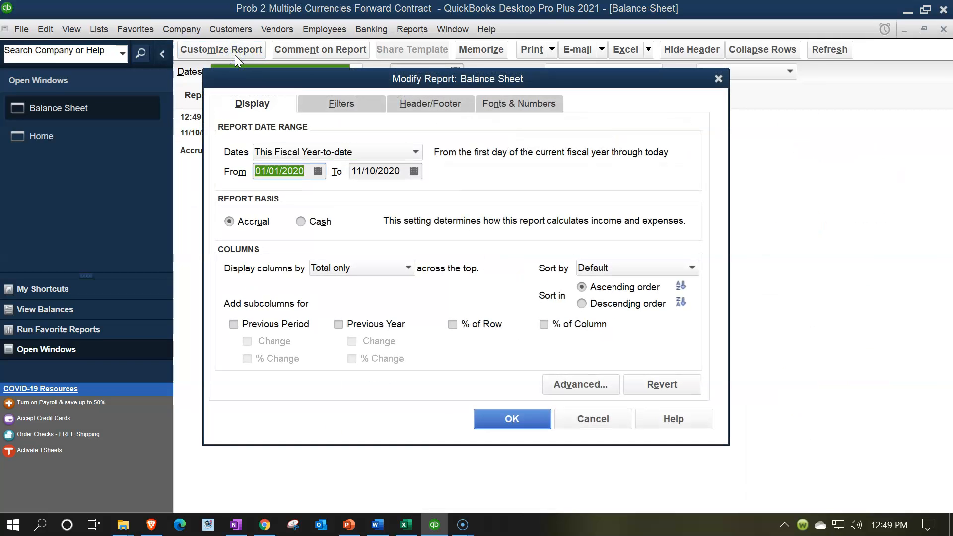
pyautogui.write('01/01/2021')
pyautogui.press('Tab')
pyautogui.write('12/31/2021')
pyautogui.press('Tab')
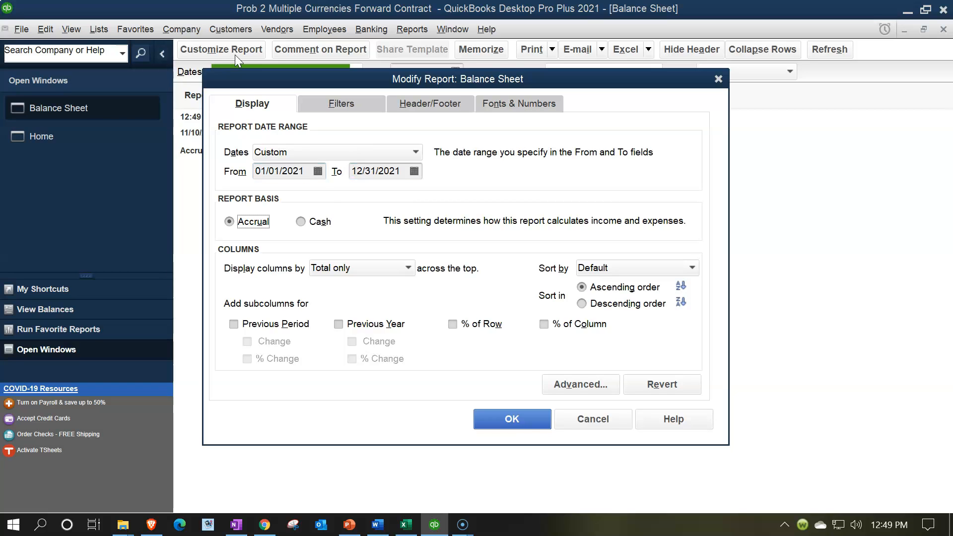
pyautogui.click(523, 420)
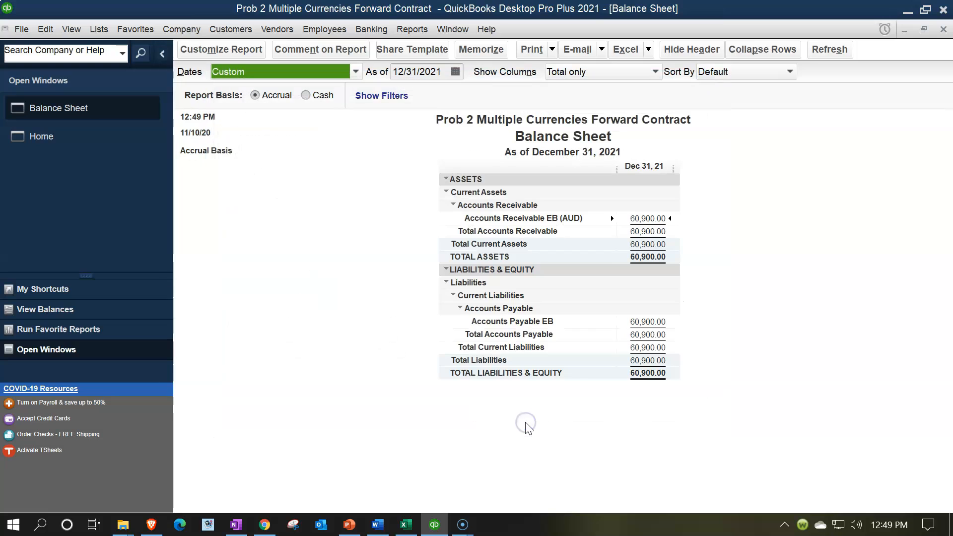
# Examine the Accounts Receivable EB (AUD) and Accounts Payable EB balances, then view the home page and return to the Balance Sheet
pyautogui.click(646, 218)
pyautogui.click(663, 322)
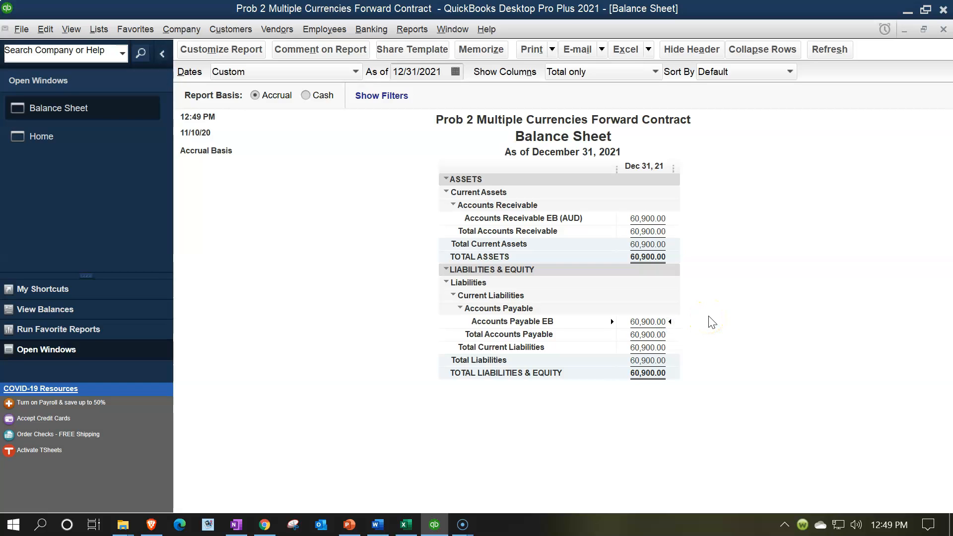
pyautogui.click(640, 214)
pyautogui.click(652, 218)
pyautogui.click(549, 246)
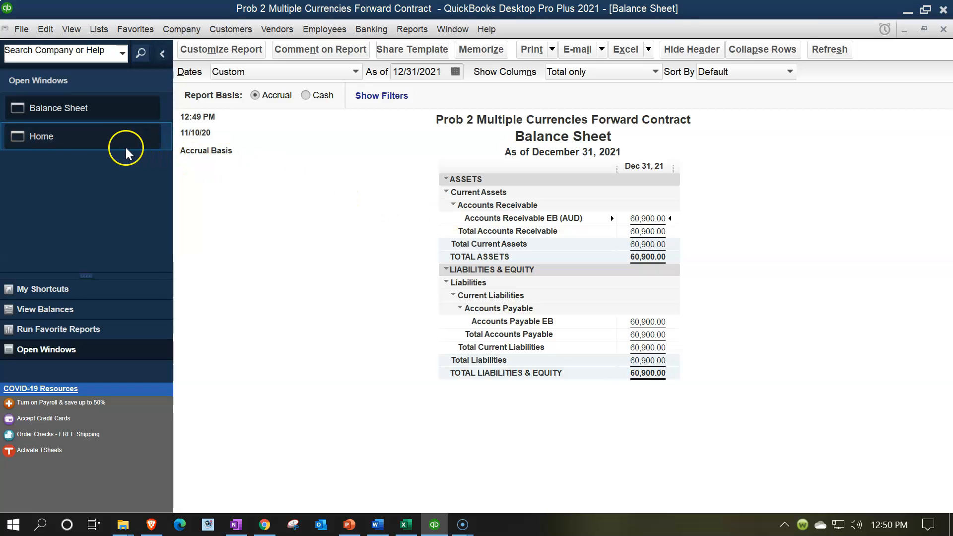
pyautogui.click(73, 144)
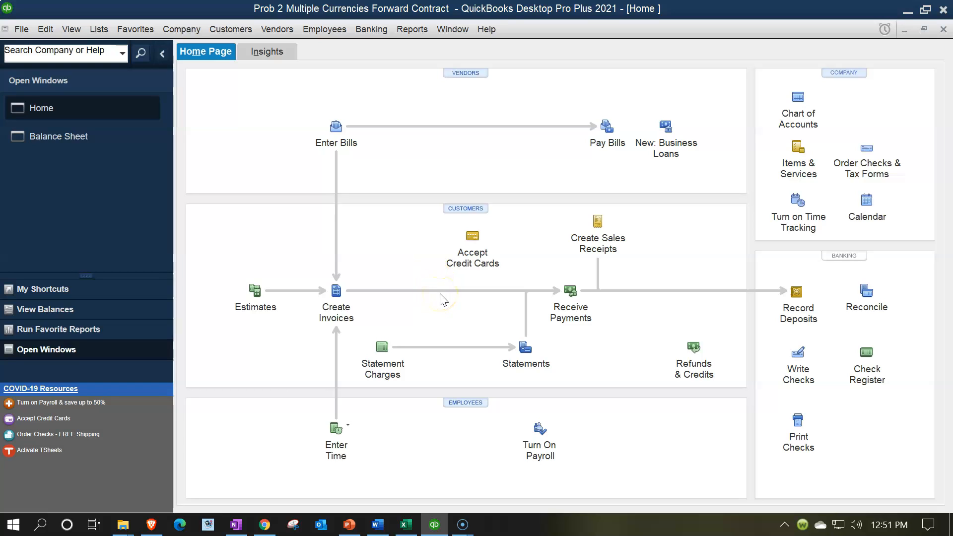
pyautogui.click(106, 141)
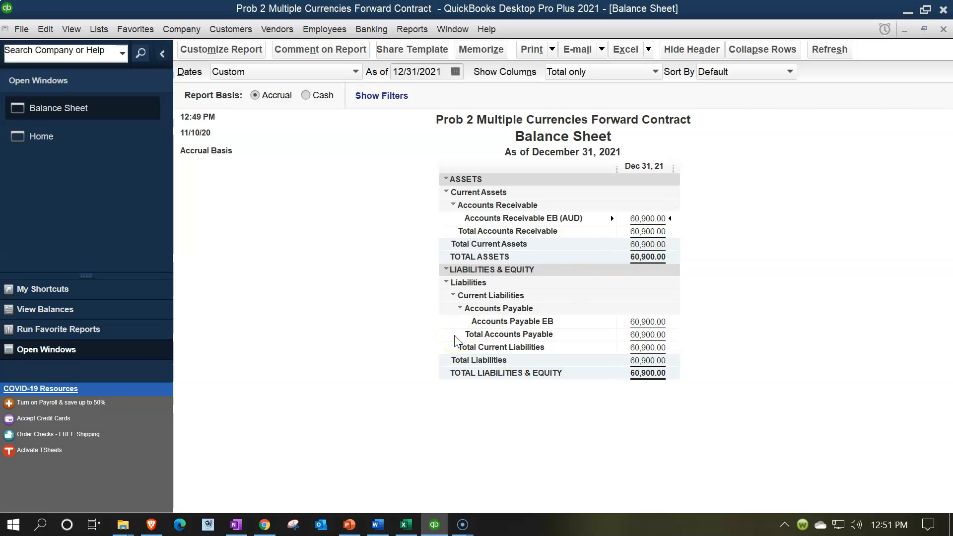
# Switch to the Excel forward contract workbook and inspect the formula behind the 12/1/x1 receivable debit in G2
pyautogui.click(407, 525)
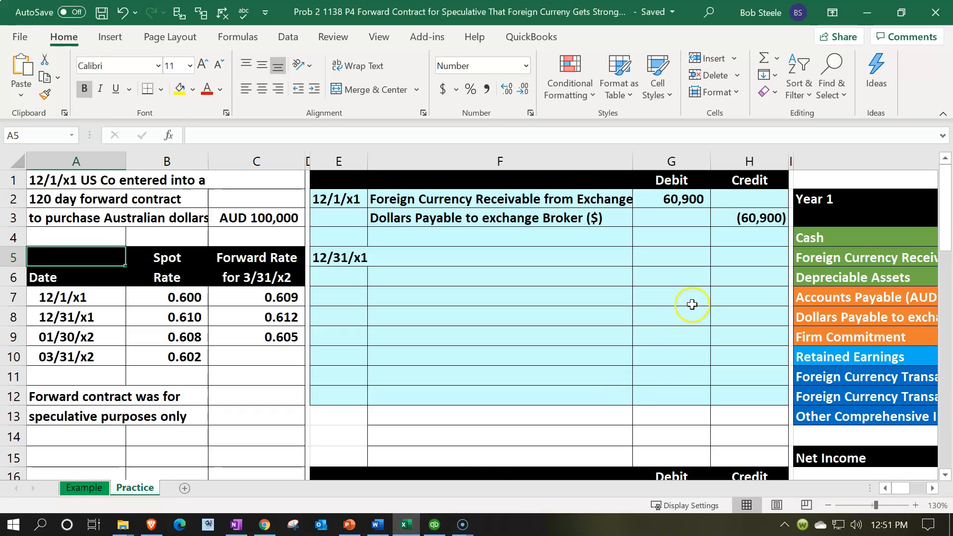
pyautogui.click(687, 200)
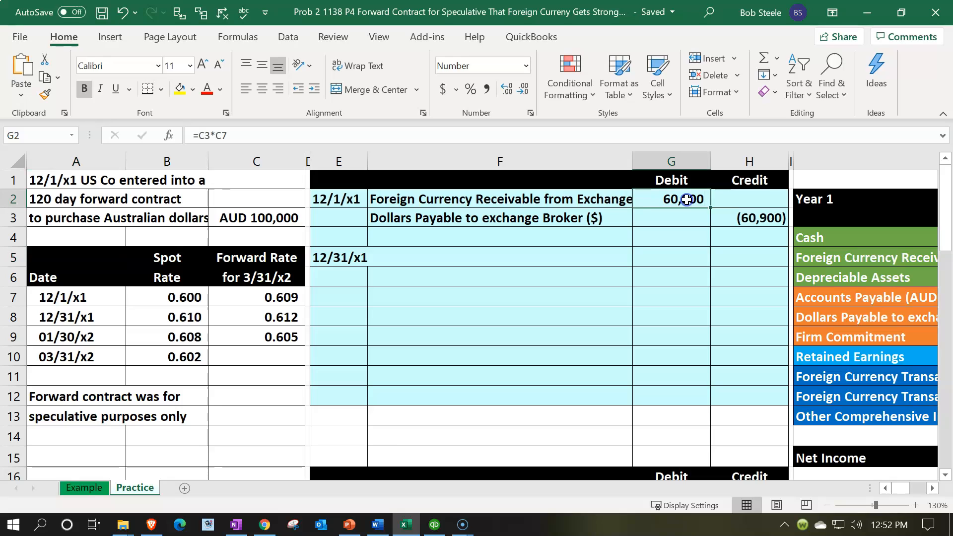
pyautogui.doubleClick(686, 200)
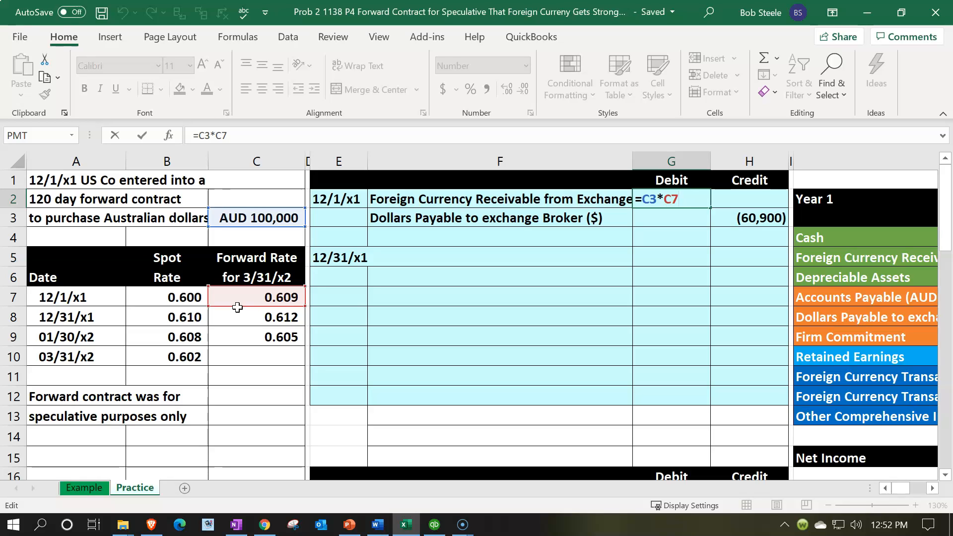
pyautogui.press('Return')
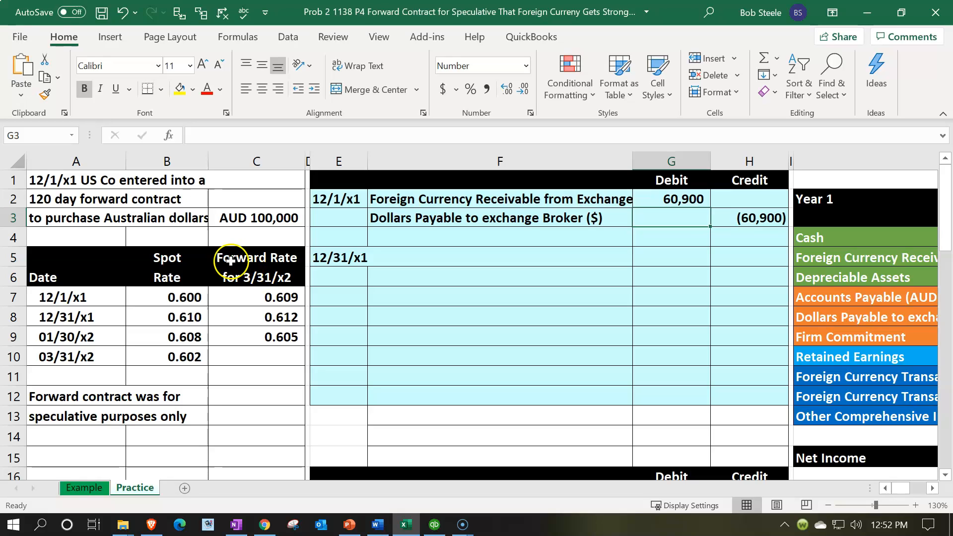
# Review the 03/31/x2 date and the 12/31/x1 spot and forward rates in the rate table
pyautogui.click(78, 359)
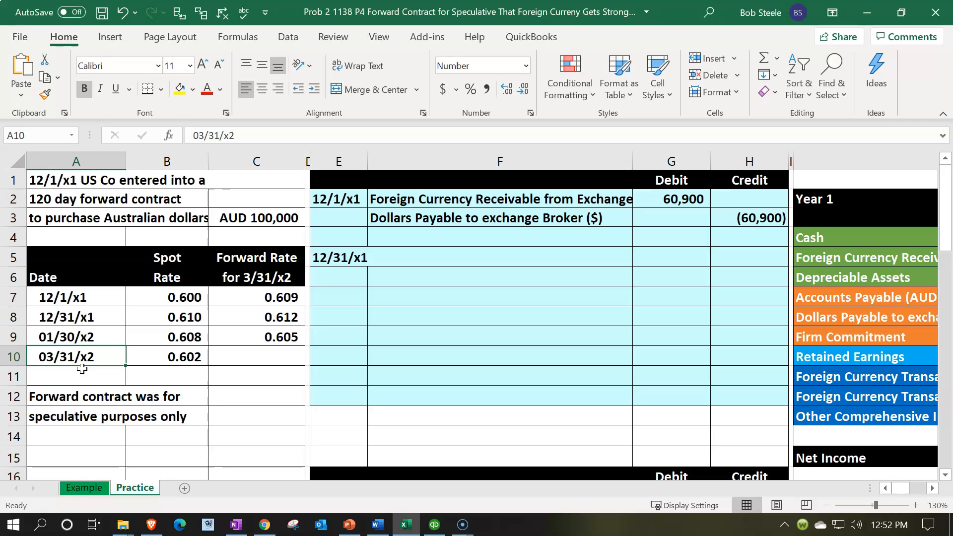
pyautogui.click(89, 316)
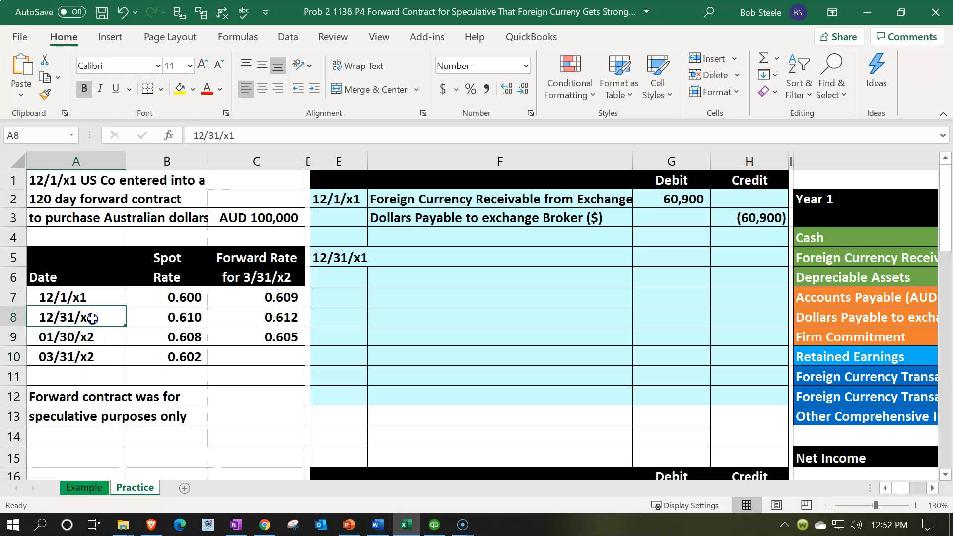
pyautogui.press('Right')
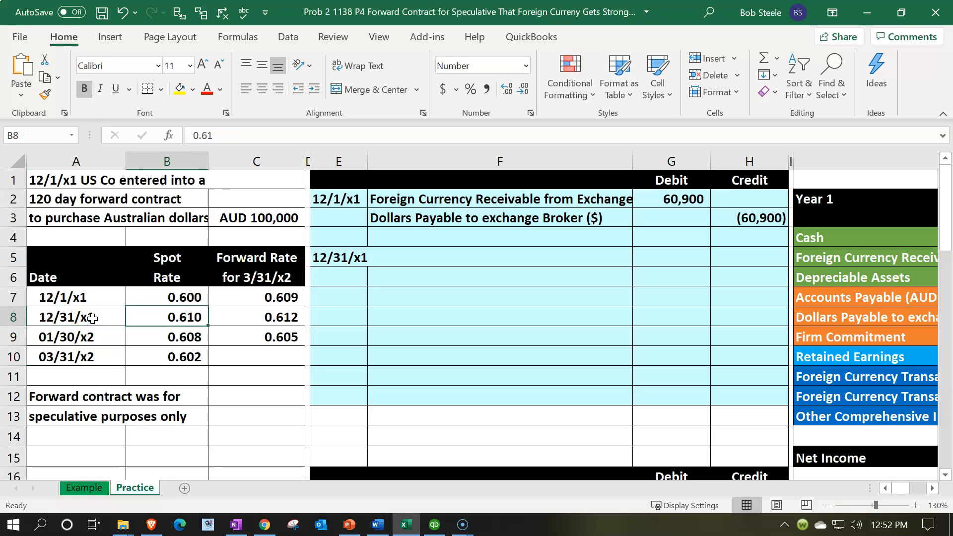
pyautogui.press('Right')
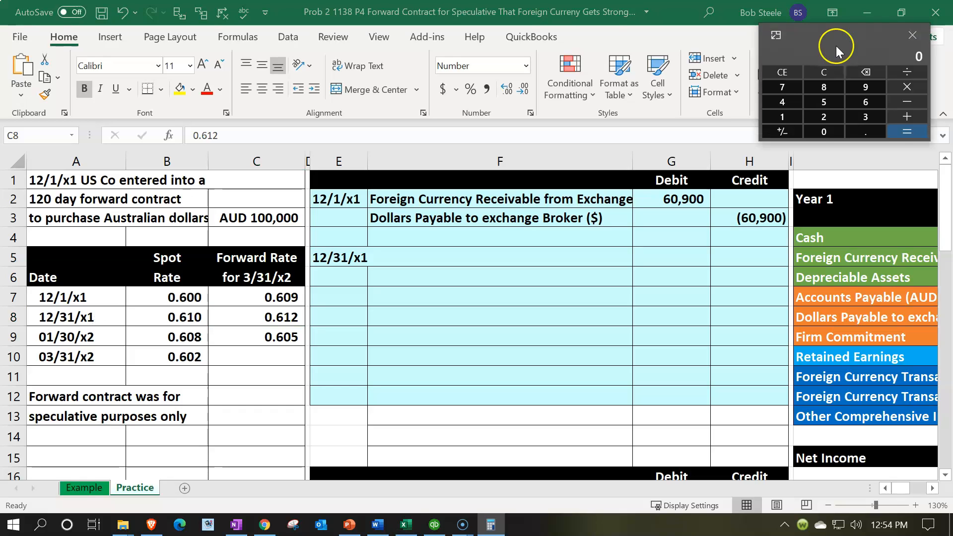
# Multiply the AUD 100,000 contract amount by the 12/31/x1 forward rate of .612 in the calculator
pyautogui.moveTo(836, 33); pyautogui.dragTo(722, 63)
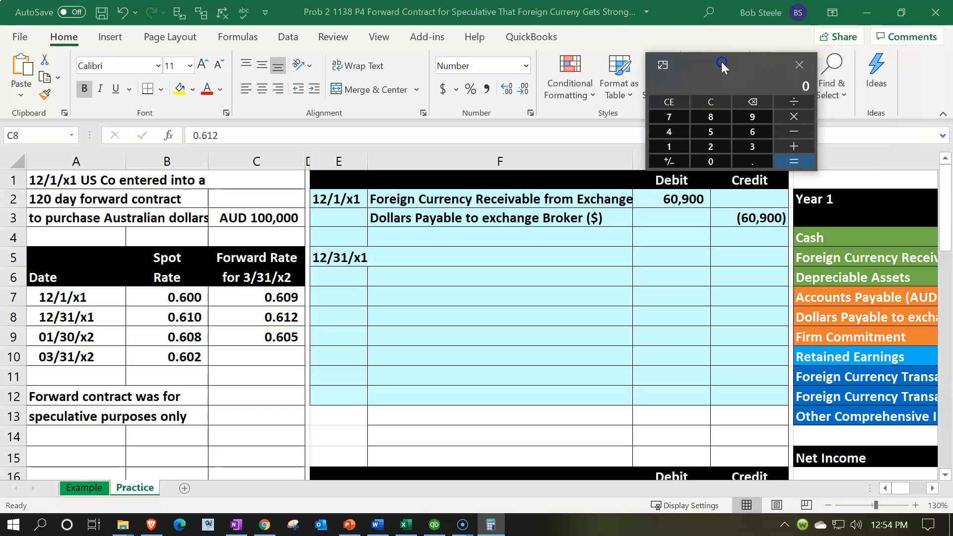
pyautogui.write('100,000')
pyautogui.press('*')
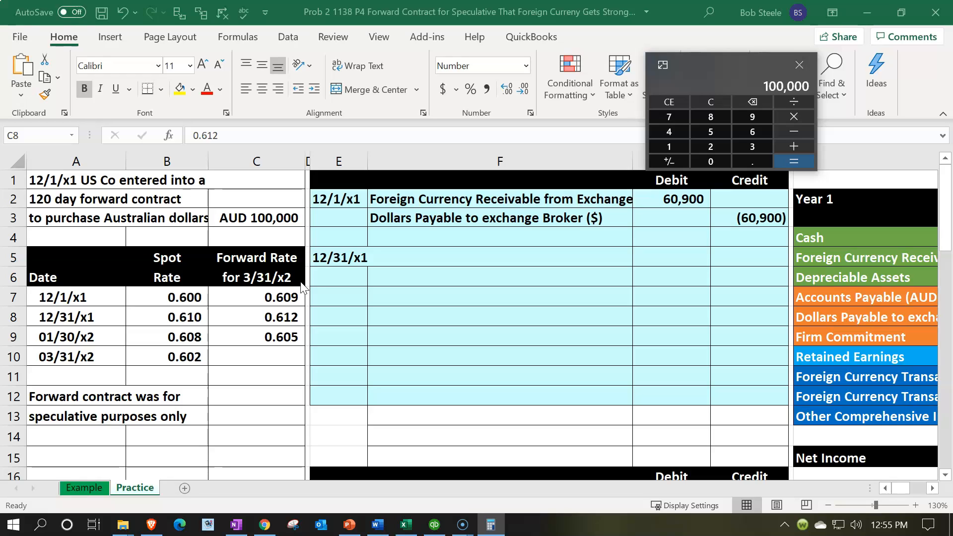
pyautogui.press('F9')
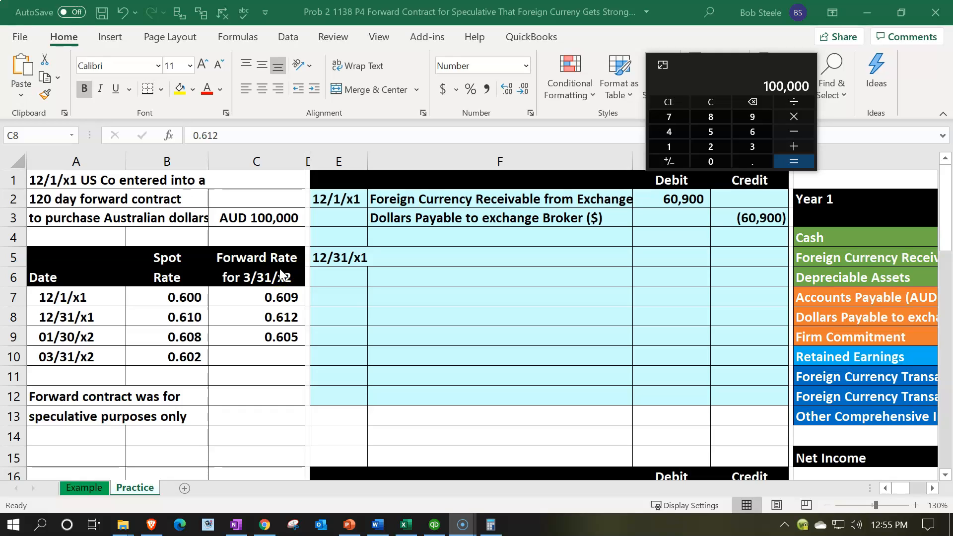
pyautogui.click(794, 118)
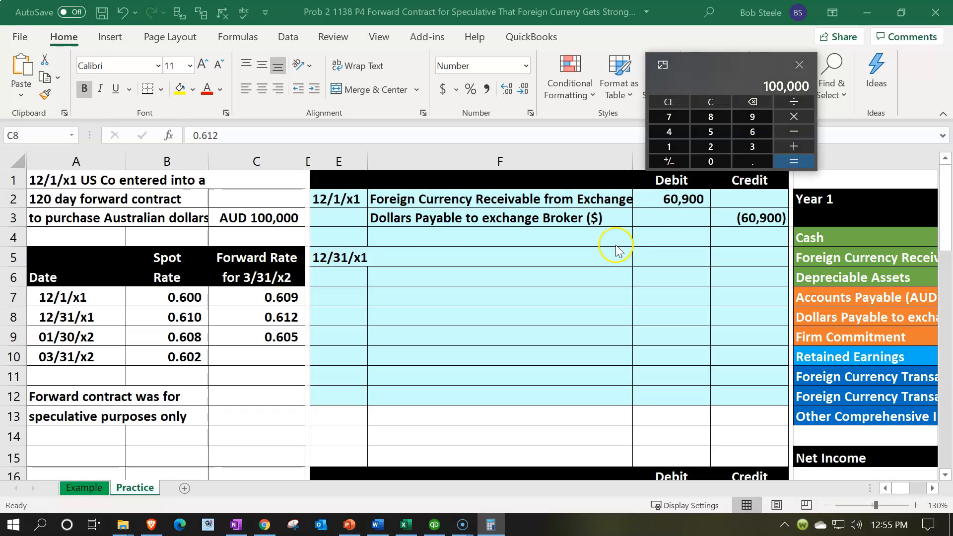
pyautogui.write('*.612')
pyautogui.press('Return')
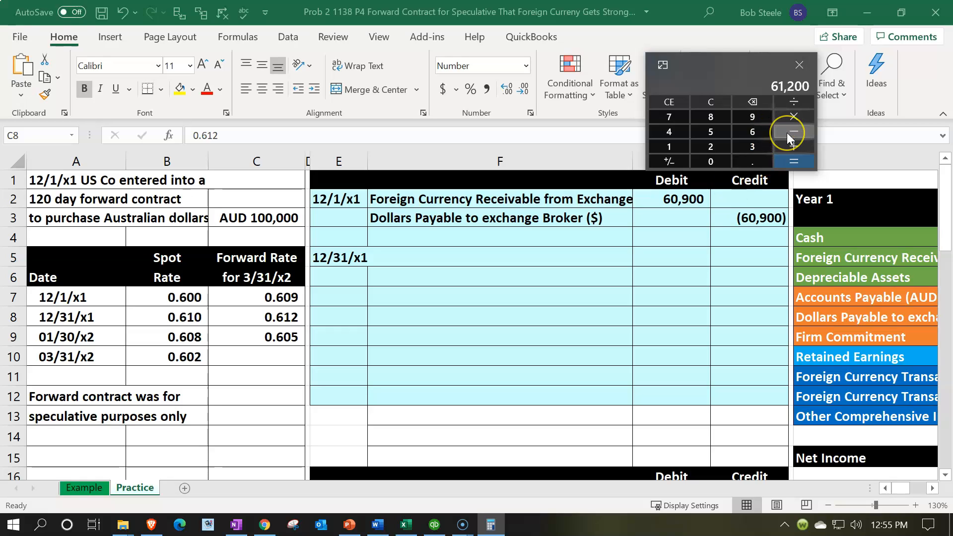
# Subtract the original 60,900 from the calculated amount and close the calculator
pyautogui.write('60,900')
pyautogui.press('Return')
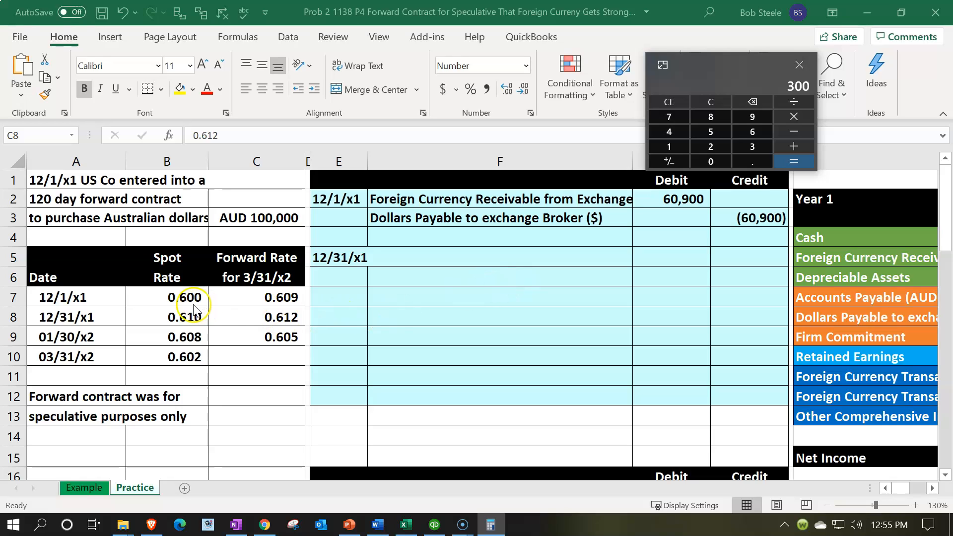
pyautogui.click(247, 318)
pyautogui.click(799, 65)
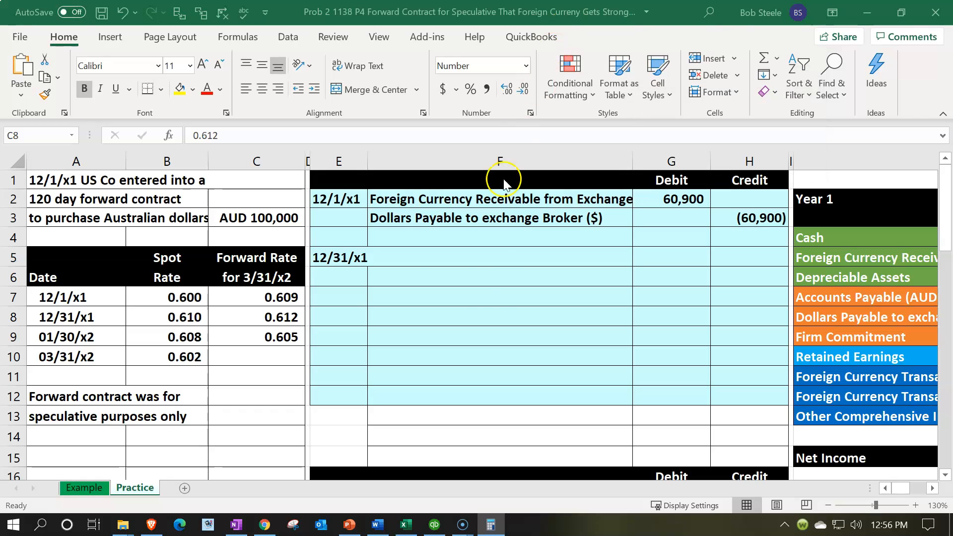
# Link F5 of the 12/31/x1 journal entry to the Foreign Currency Receivable from Exchange Broker (AUD) account name in J5
pyautogui.click(403, 258)
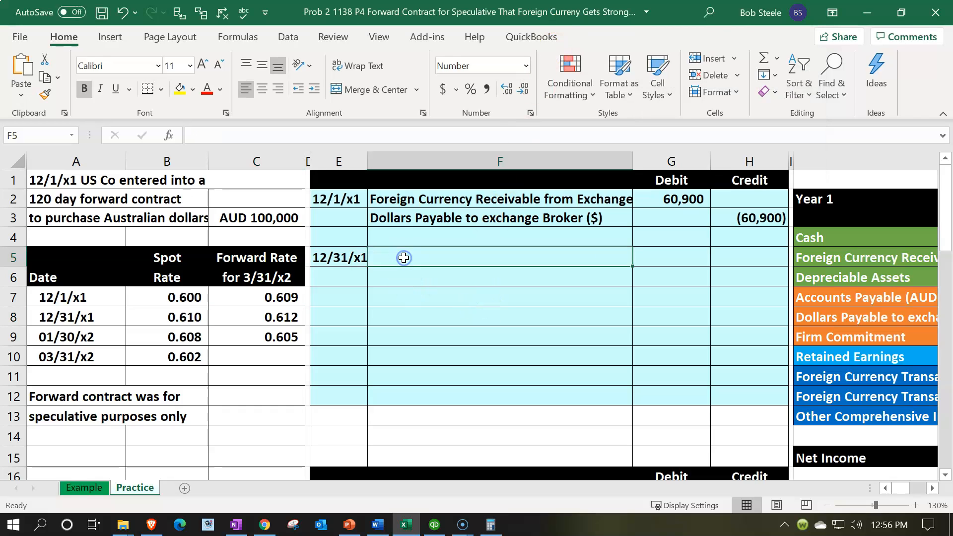
pyautogui.write('=')
pyautogui.press('Right')
pyautogui.press('Right')
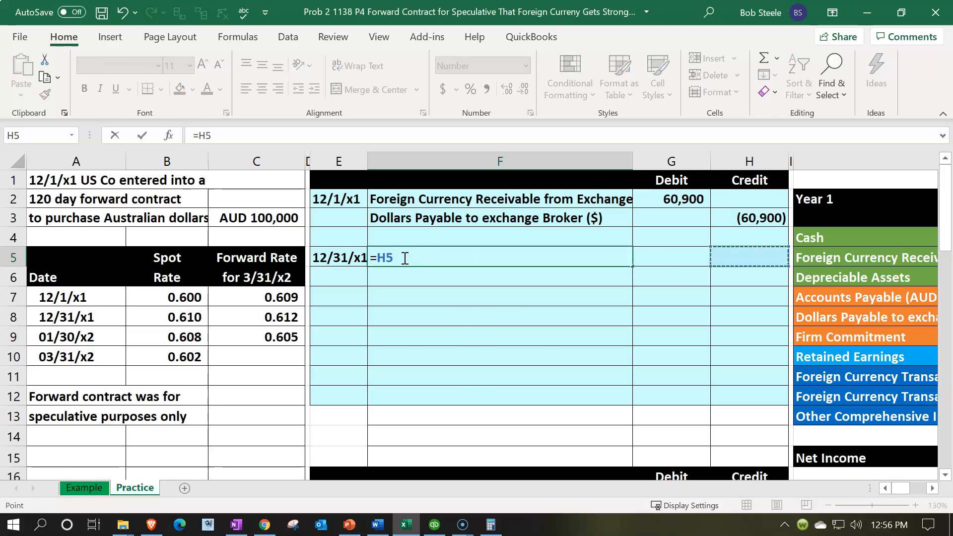
pyautogui.press('Right')
pyautogui.press('Right')
pyautogui.press('Right')
pyautogui.press('Down')
pyautogui.press('Down')
pyautogui.press('Left')
pyautogui.press('Up')
pyautogui.press('Up')
pyautogui.press('Return')
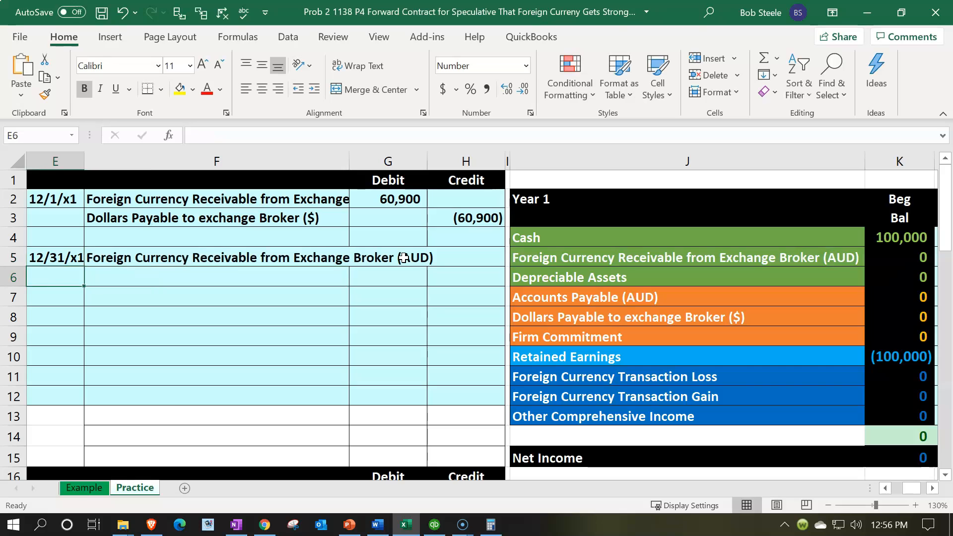
# Calculate the 12/31/x1 receivable debit in G5 with the formula =(C8-C7)*C3, applying the forward rate change to the AUD contract amount
pyautogui.press('Right')
pyautogui.press('Right')
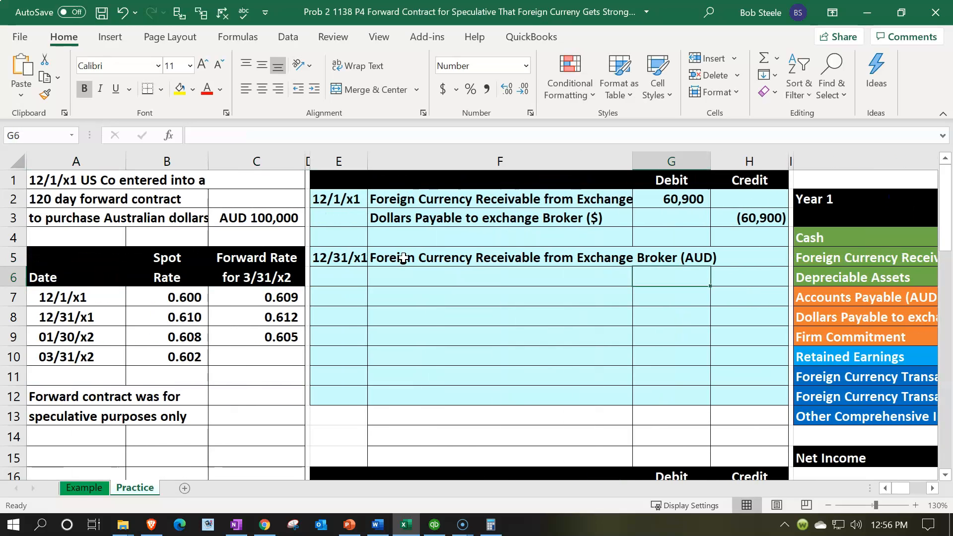
pyautogui.press('Up')
pyautogui.write('=(')
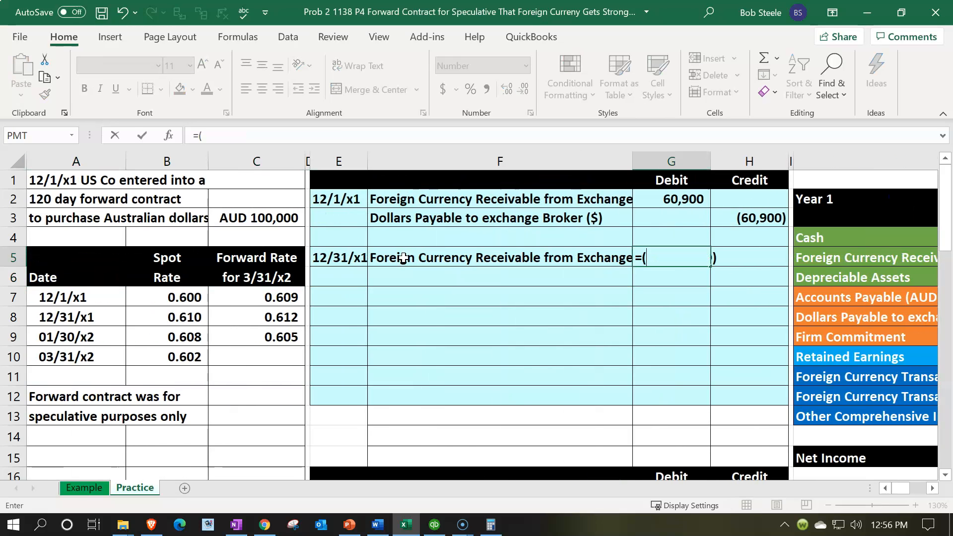
pyautogui.press('Left')
pyautogui.press('Left')
pyautogui.press('Left')
pyautogui.press('Left')
pyautogui.press('Down')
pyautogui.press('Down')
pyautogui.press('Down')
pyautogui.write('-')
pyautogui.press('Left')
pyautogui.press('Left')
pyautogui.press('Left')
pyautogui.press('Left')
pyautogui.press('Down')
pyautogui.press('Down')
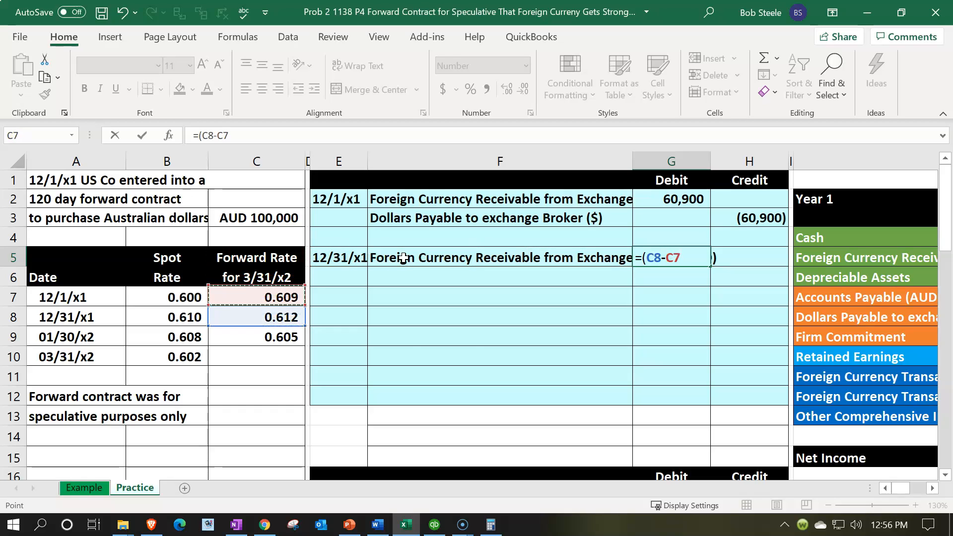
pyautogui.write(')*')
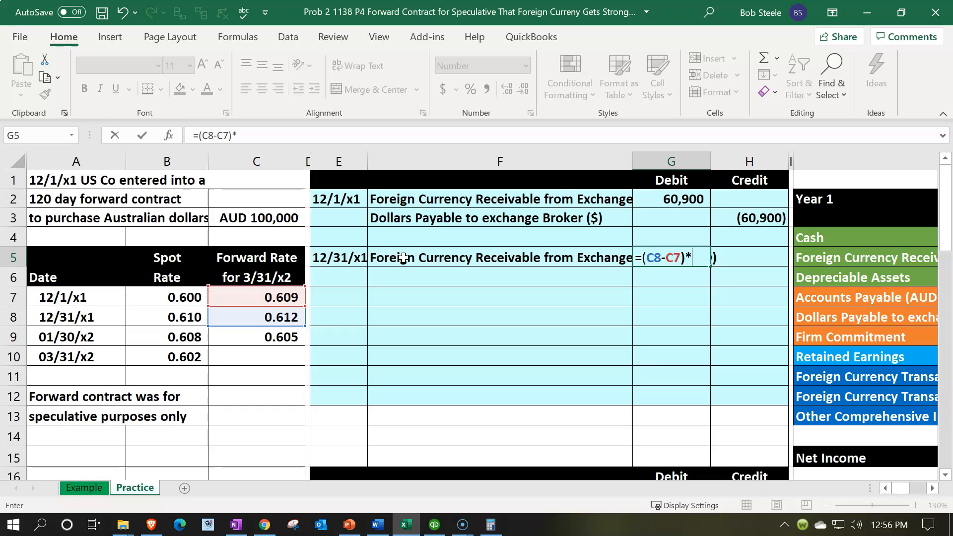
pyautogui.press('Left')
pyautogui.press('Left')
pyautogui.press('Left')
pyautogui.press('Left')
pyautogui.press('Up')
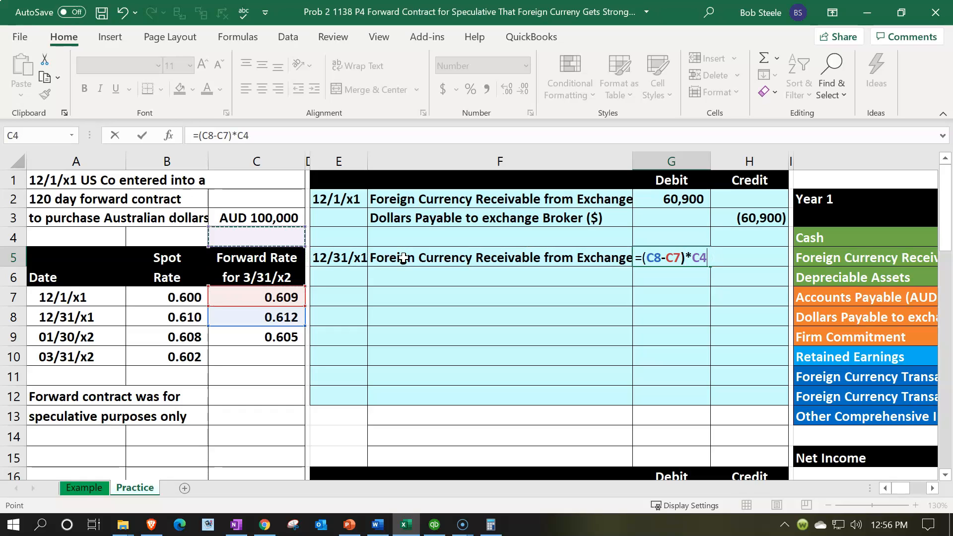
pyautogui.press('Up')
pyautogui.press('Return')
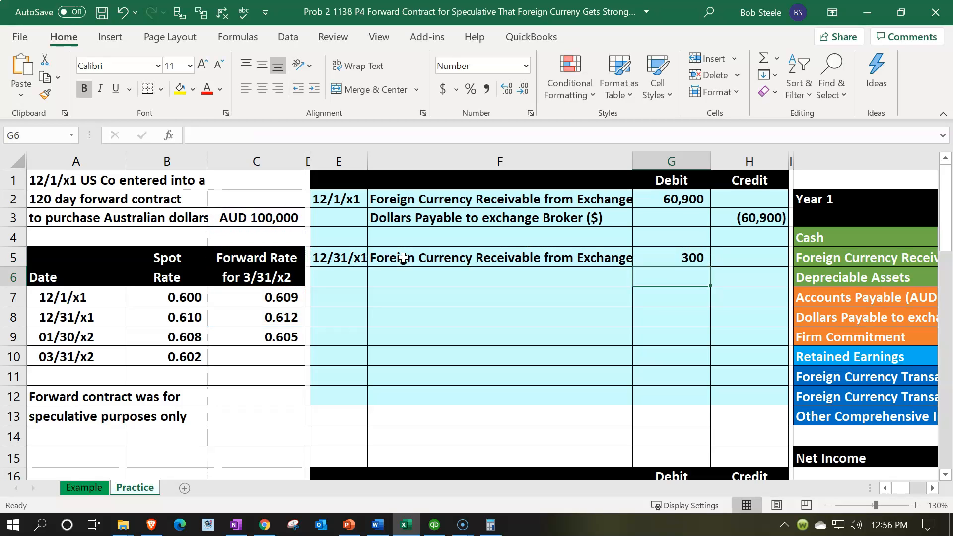
# Set the credit in H6 of the 12/31/x1 entry to the negative of the debit in G5
pyautogui.press('Right')
pyautogui.write('-')
pyautogui.press('Up')
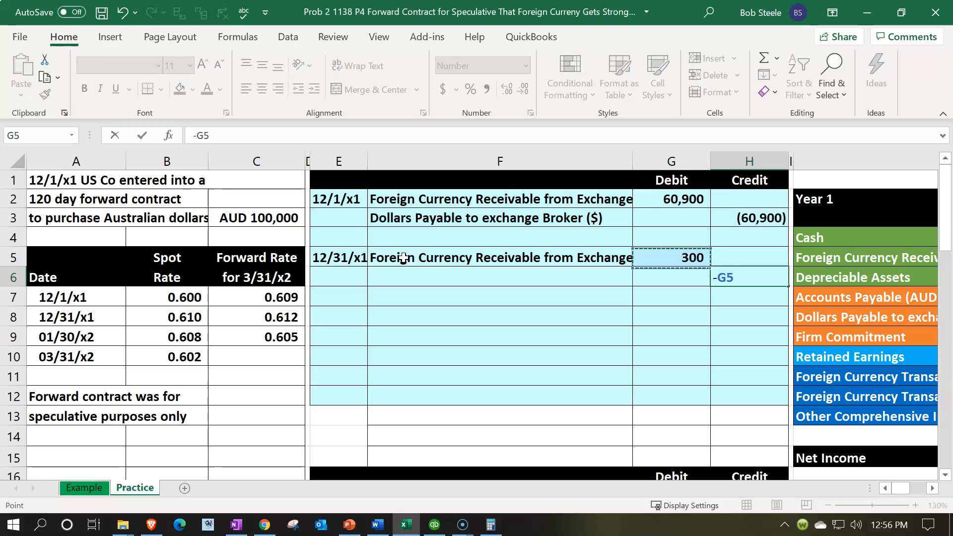
pyautogui.press('Return')
# Link F6 of the 12/31/x1 journal entry to the Foreign Currency Transaction Gain account name in J12
pyautogui.press('Right')
pyautogui.press('Right')
pyautogui.press('Right')
pyautogui.press('Down')
pyautogui.press('Down')
pyautogui.press('Down')
pyautogui.press('Down')
pyautogui.press('Down')
pyautogui.press('Left')
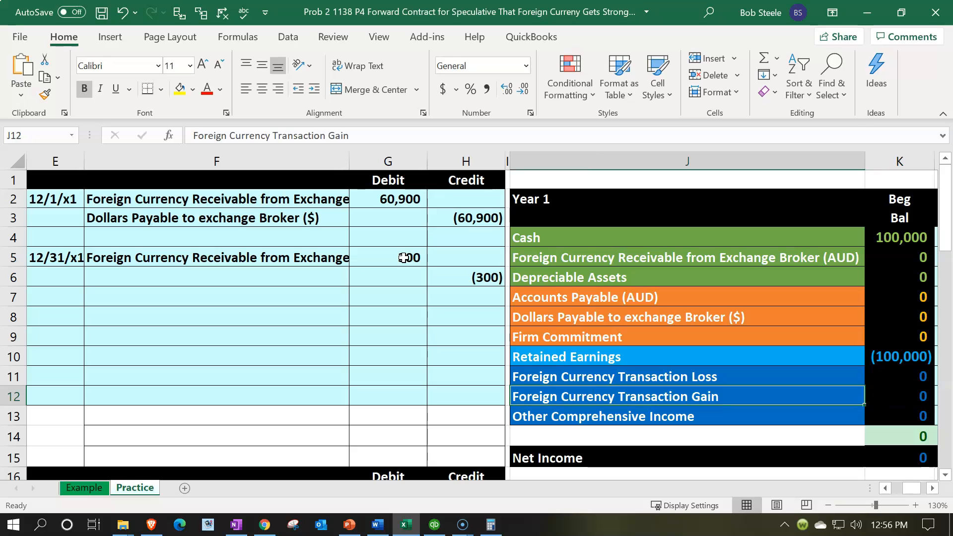
pyautogui.press('Left')
pyautogui.press('Up')
pyautogui.press('Right')
pyautogui.press('Left')
pyautogui.press('Left')
pyautogui.press('Left')
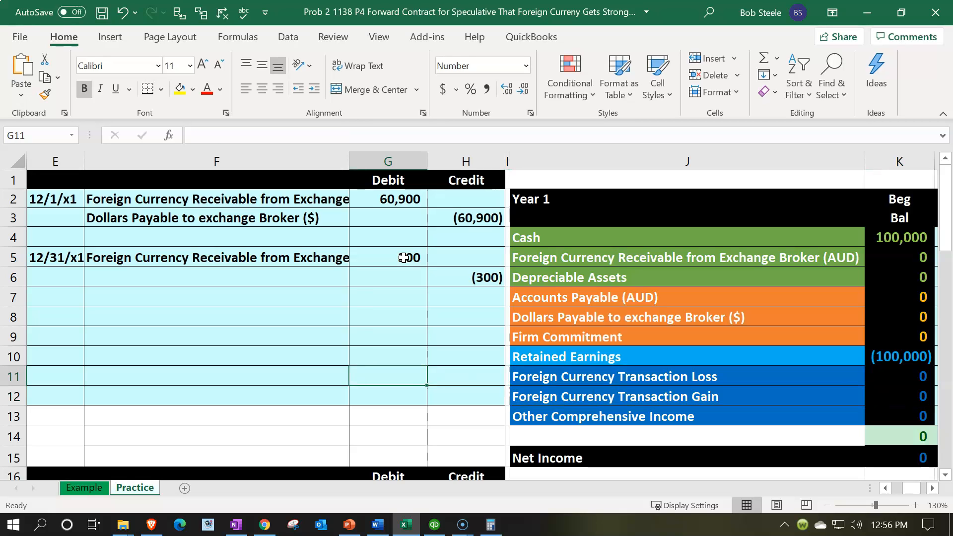
pyautogui.press('Left')
pyautogui.press('Up')
pyautogui.press('Up')
pyautogui.press('Up')
pyautogui.press('Up')
pyautogui.press('Up')
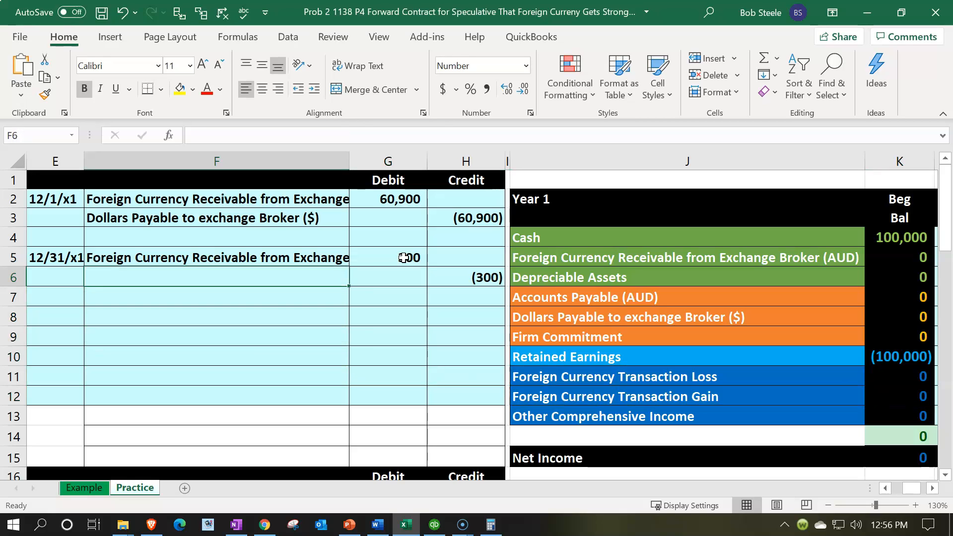
pyautogui.write('=')
pyautogui.press('Down')
pyautogui.press('Down')
pyautogui.press('Down')
pyautogui.press('Down')
pyautogui.press('Down')
pyautogui.press('Down')
pyautogui.press('Right')
pyautogui.press('Right')
pyautogui.press('Right')
pyautogui.press('Return')
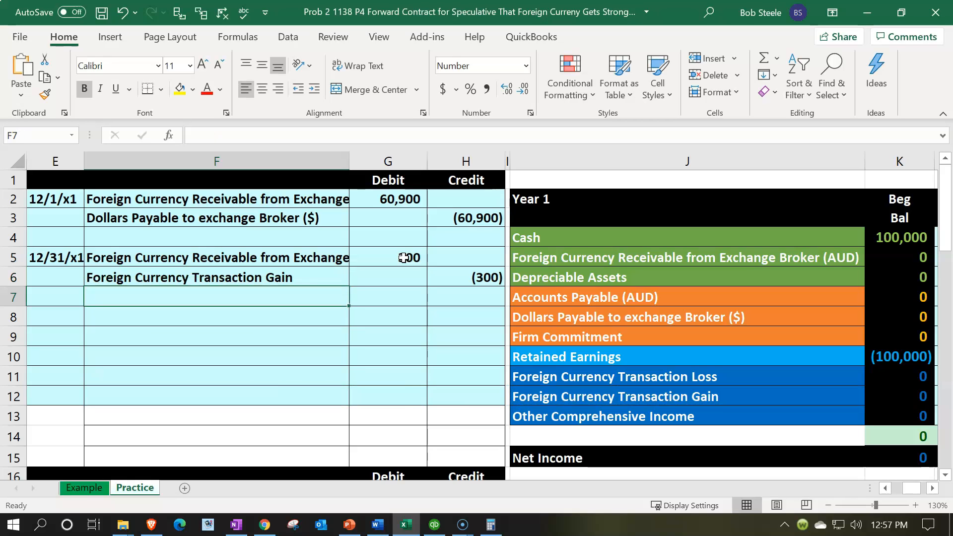
# Extend the Foreign Currency Receivable from Exchange Broker (AUD) entries formula in L5 to =G2+G5 to post the adjusting debit
pyautogui.press('Right')
pyautogui.press('Right')
pyautogui.press('Right')
pyautogui.press('Right')
pyautogui.press('Right')
pyautogui.press('Right')
pyautogui.press('Right')
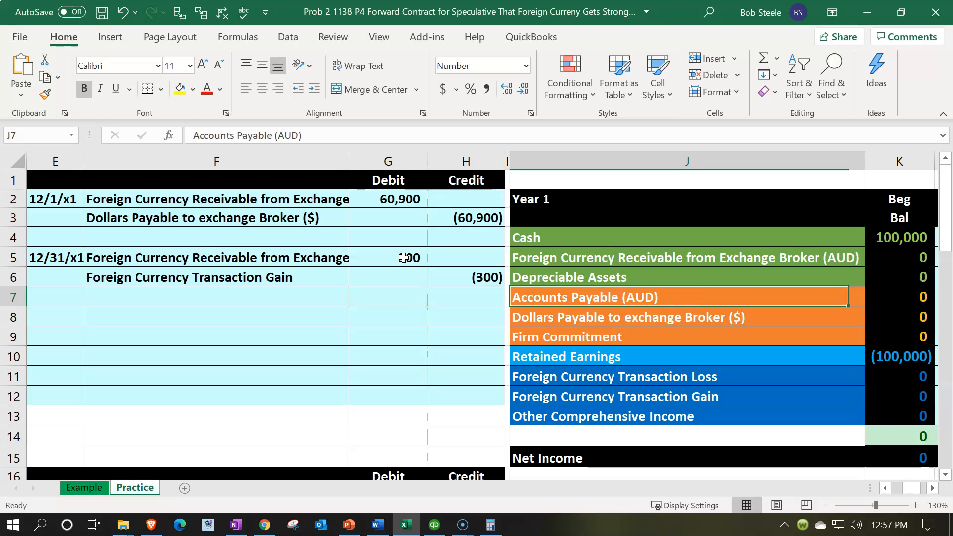
pyautogui.press('Up')
pyautogui.press('Up')
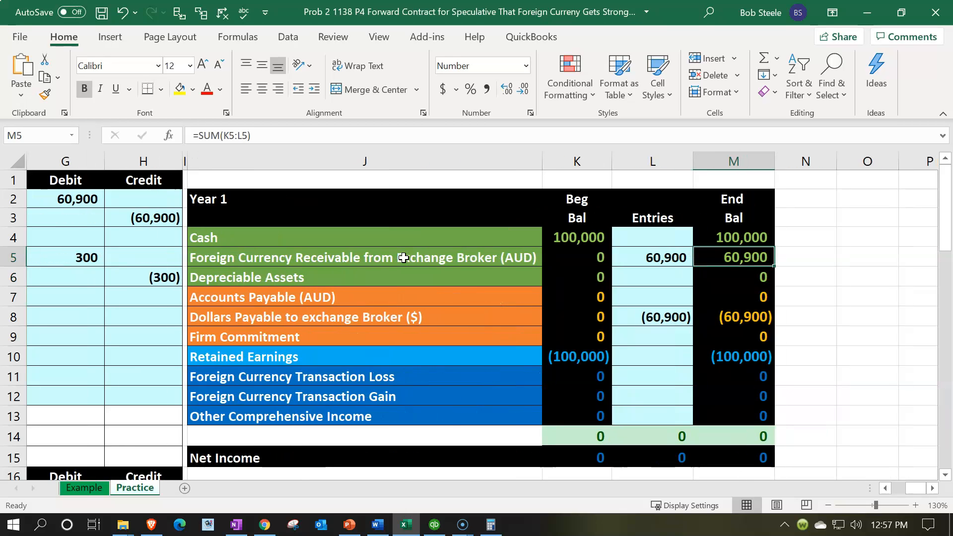
pyautogui.press('Left')
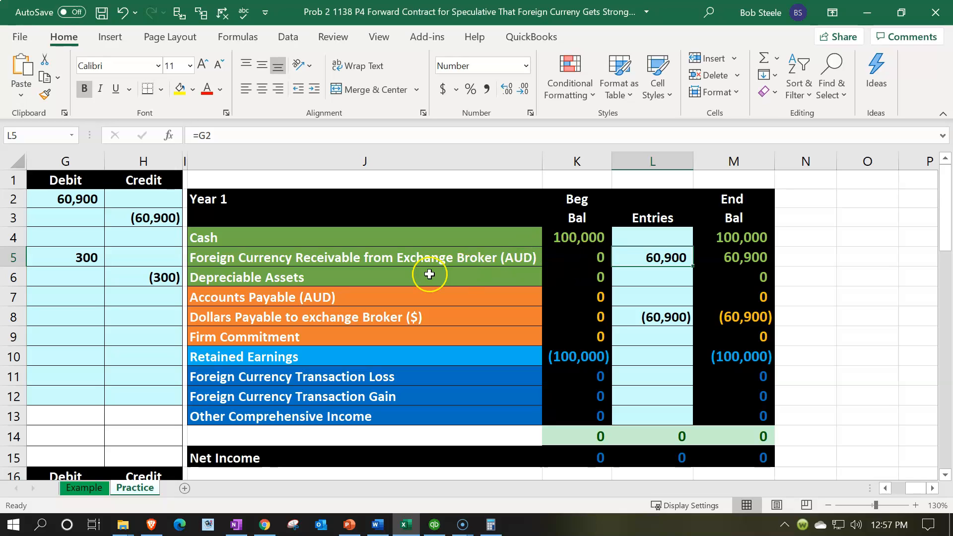
pyautogui.doubleClick(648, 257)
pyautogui.write('+')
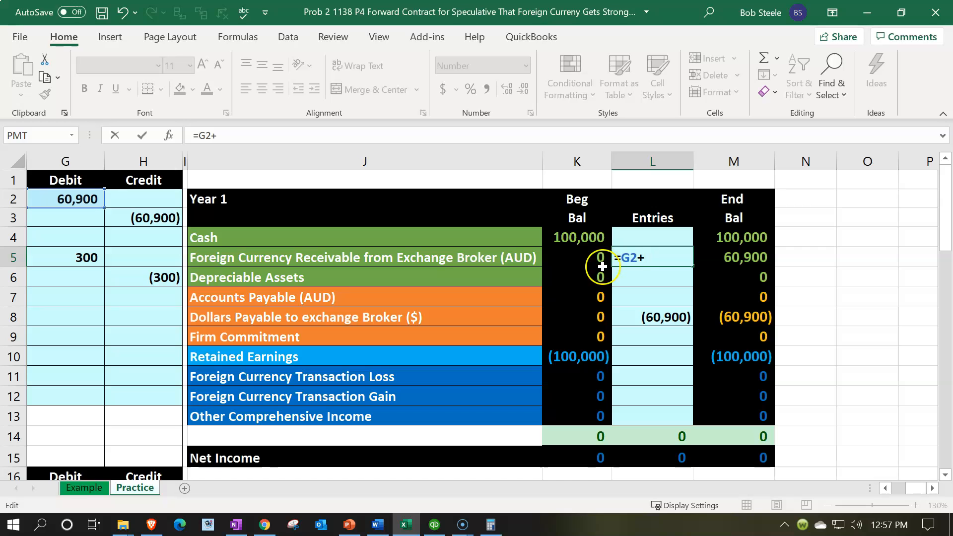
pyautogui.click(577, 269)
pyautogui.press('Left')
pyautogui.press('Left')
pyautogui.press('Left')
pyautogui.press('Left')
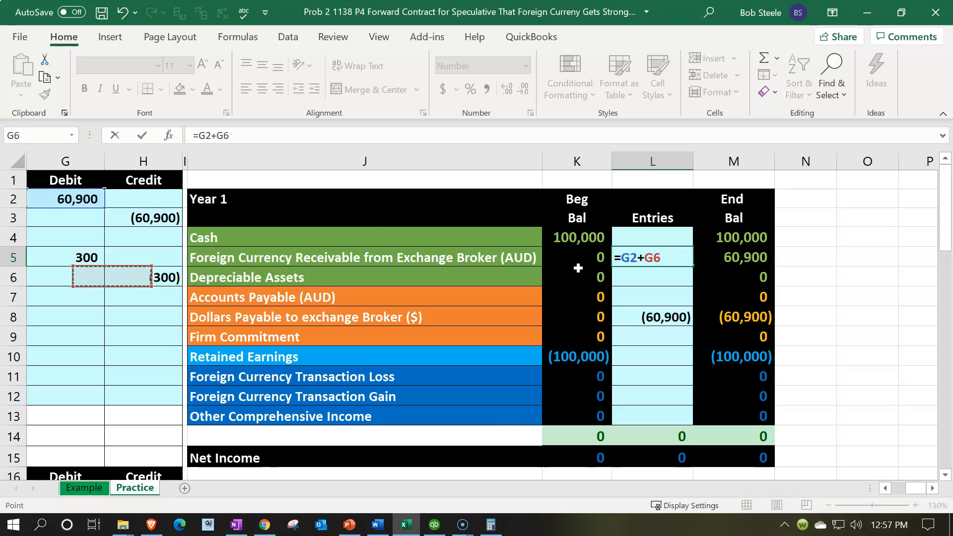
pyautogui.press('Left')
pyautogui.press('Up')
pyautogui.press('Right')
pyautogui.hotkey('ctrl', 'Return')
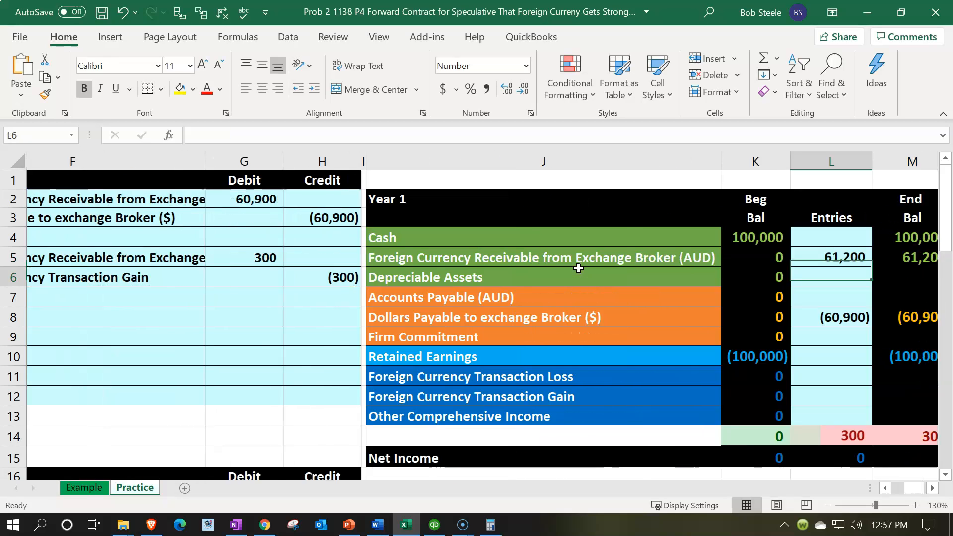
pyautogui.press('Right')
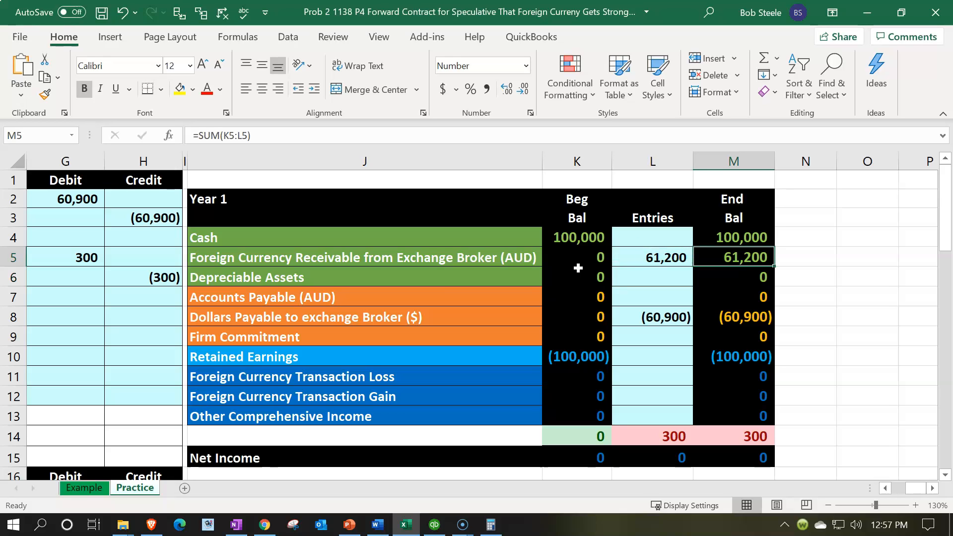
# Post the adjusting credit to Foreign Currency Transaction Gain by linking its entries cell L12 to H6
pyautogui.press('Down')
pyautogui.press('Down')
pyautogui.press('Down')
pyautogui.press('Down')
pyautogui.press('Down')
pyautogui.press('Down')
pyautogui.press('Left')
pyautogui.press('Left')
pyautogui.press('Left')
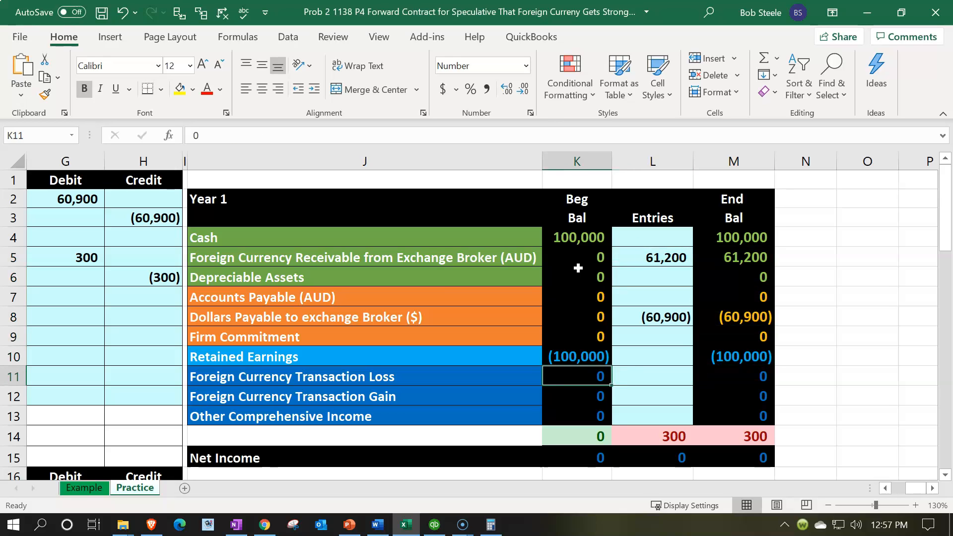
pyautogui.press('Down')
pyautogui.press('Right')
pyautogui.press('Right')
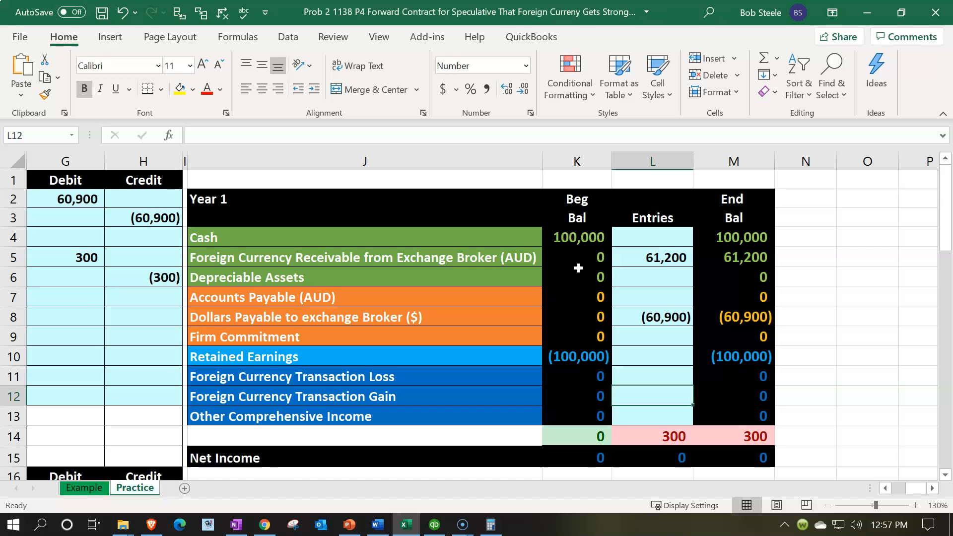
pyautogui.write('=')
pyautogui.press('Left')
pyautogui.press('Left')
pyautogui.press('Left')
pyautogui.press('Left')
pyautogui.press('Left')
pyautogui.press('Left')
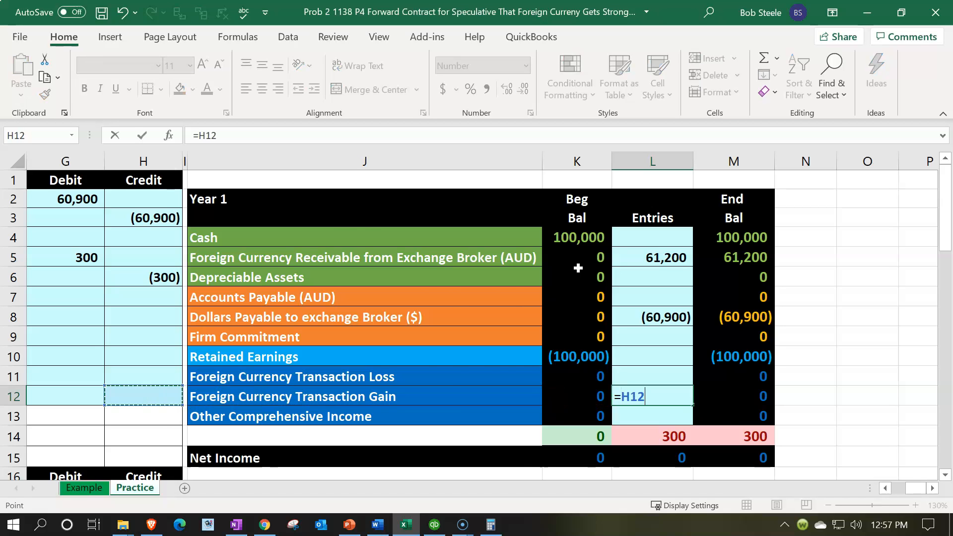
pyautogui.press('Up')
pyautogui.press('Up')
pyautogui.press('Up')
pyautogui.press('Right')
pyautogui.press('Right')
pyautogui.press('Up')
pyautogui.press('Up')
pyautogui.press('Up')
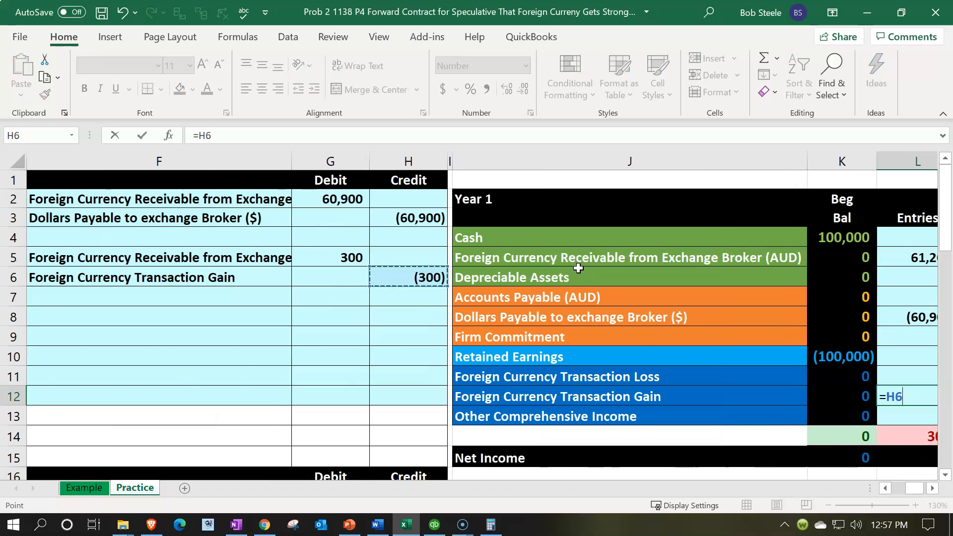
pyautogui.press('Return')
# Multiply 100,000 by the 12/31/x1 forward rate of .612 in the calculator to check the receivable's value
pyautogui.press('Right')
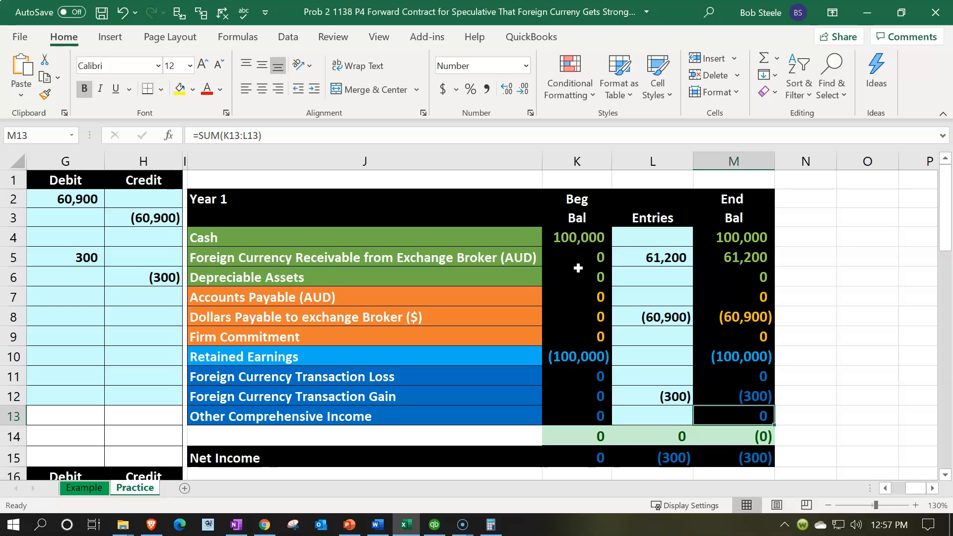
pyautogui.press('Left')
pyautogui.press('Left')
pyautogui.press('Left')
pyautogui.press('Left')
pyautogui.press('Left')
pyautogui.press('Left')
pyautogui.press('Left')
pyautogui.press('Left')
pyautogui.press('Left')
pyautogui.press('Left')
pyautogui.press('Left')
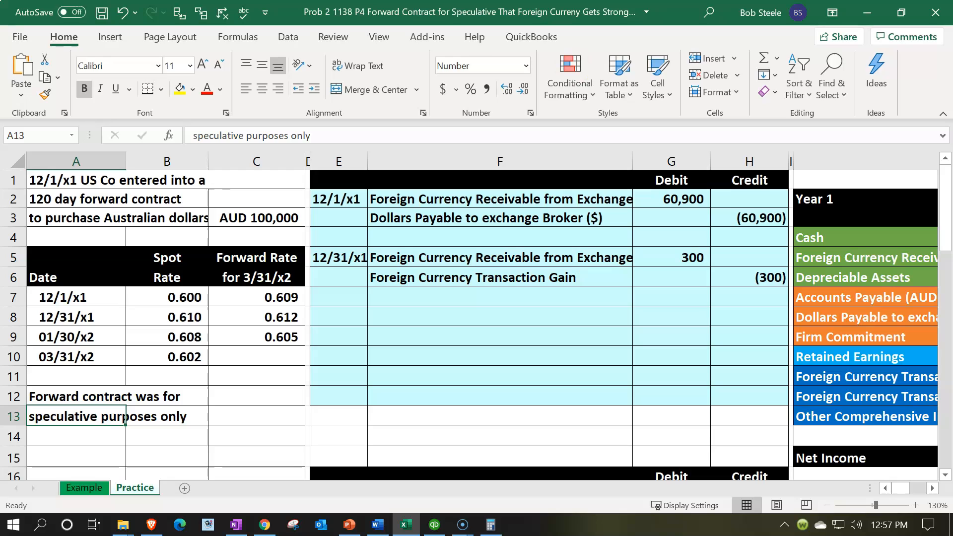
pyautogui.moveTo(535, 0); pyautogui.dragTo(461, 323)
pyautogui.click(439, 363)
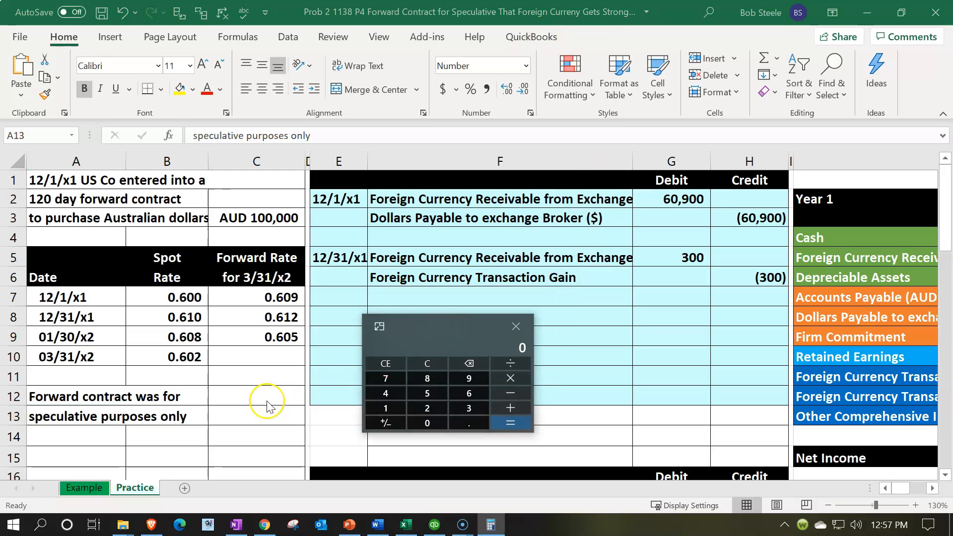
pyautogui.write('1000000')
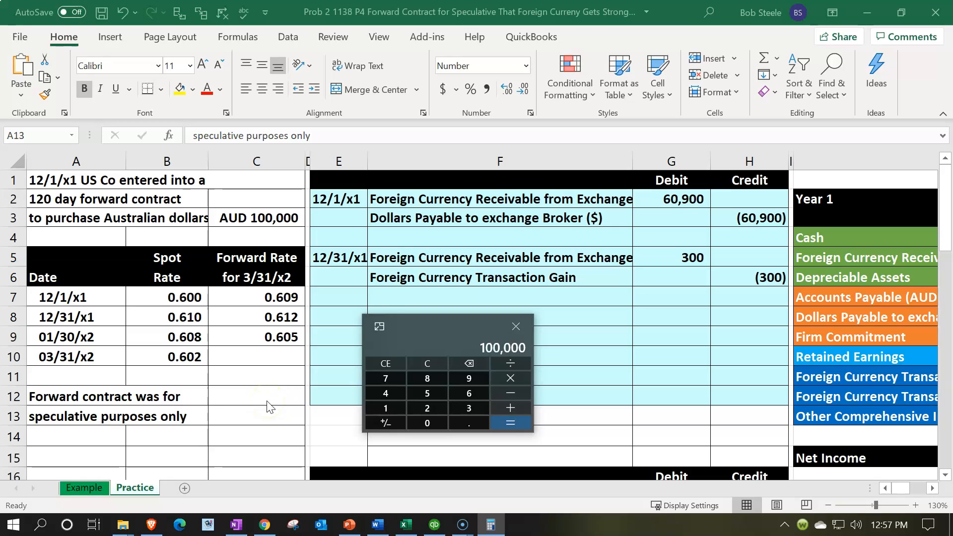
pyautogui.write('*.612')
pyautogui.press('Return')
pyautogui.moveTo(453, 326); pyautogui.dragTo(501, 0)
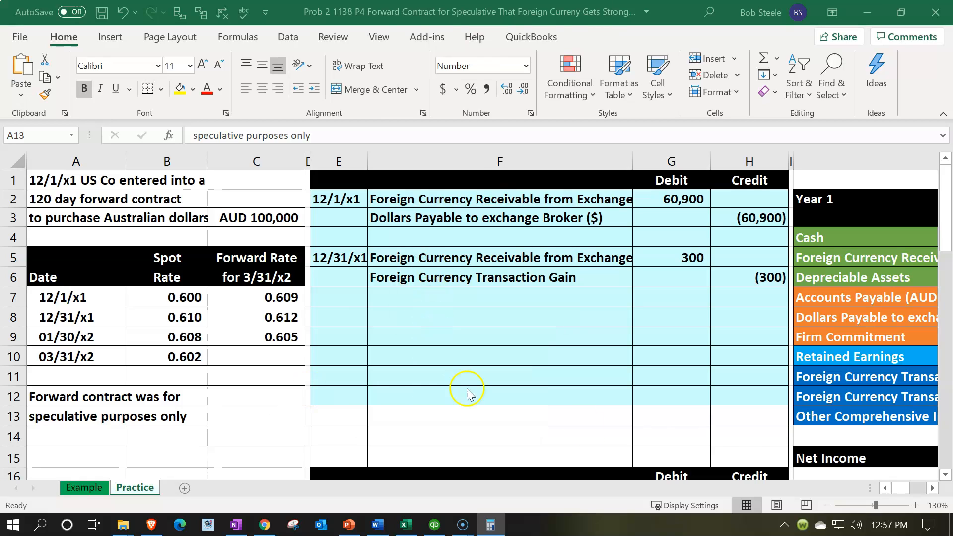
# Review the foreign currency receivable's posted entries in the Year 1 trial balance against the calculator check
pyautogui.click(916, 483)
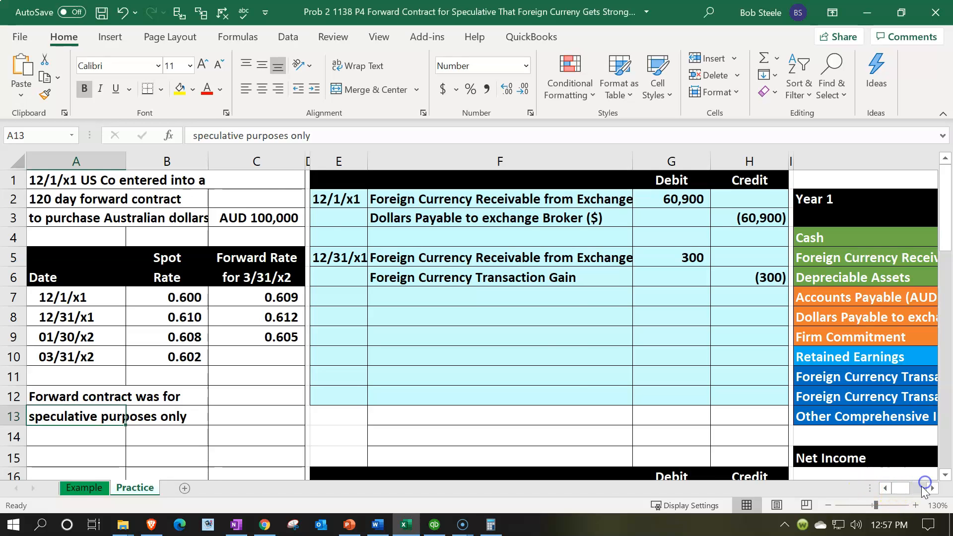
pyautogui.click(933, 489)
pyautogui.click(933, 488)
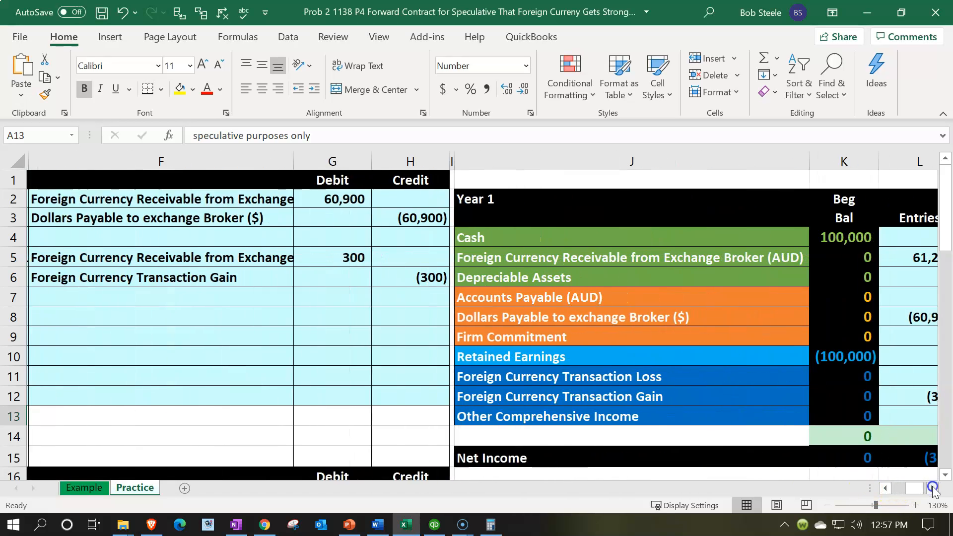
pyautogui.click(932, 488)
pyautogui.moveTo(911, 487); pyautogui.dragTo(898, 487)
pyautogui.click(581, 293)
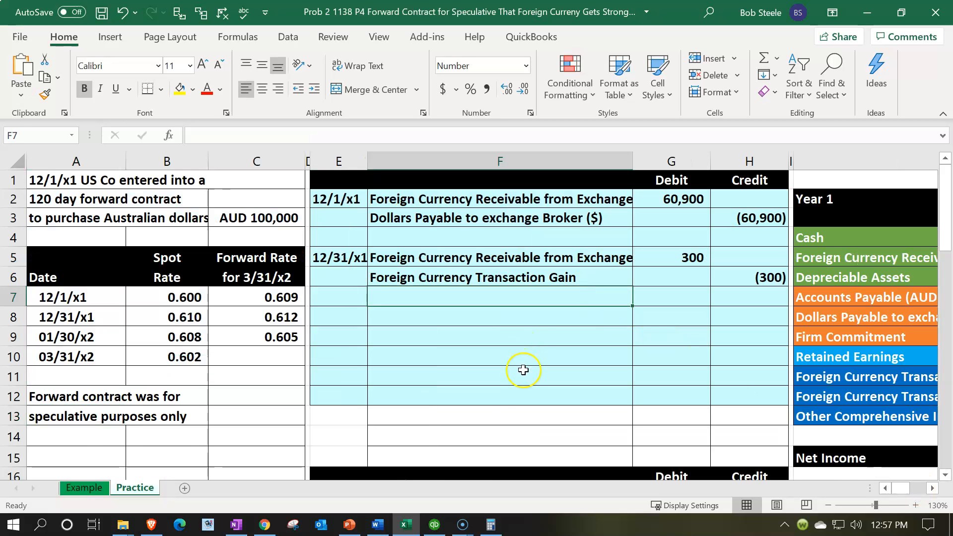
# Switch to QuickBooks and open the Currency List
pyautogui.click(434, 524)
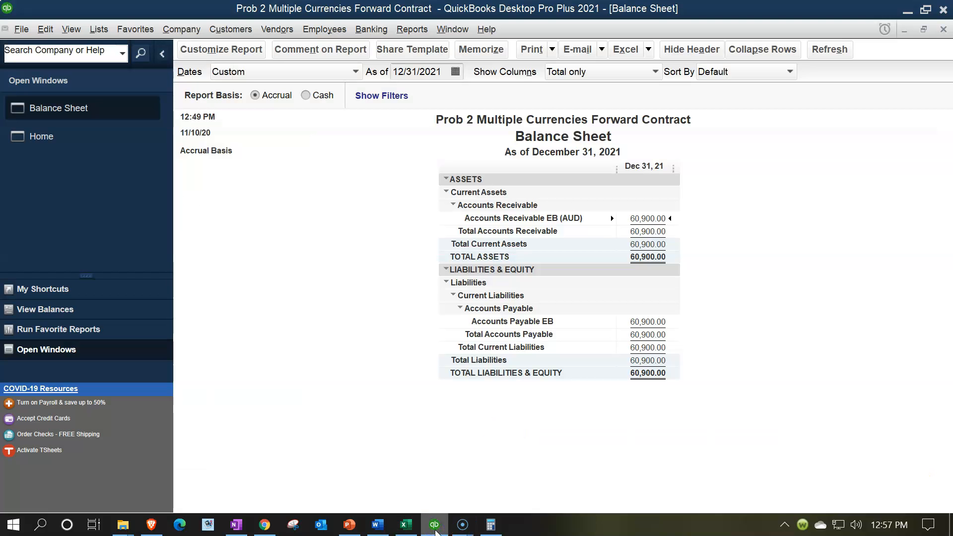
pyautogui.click(73, 147)
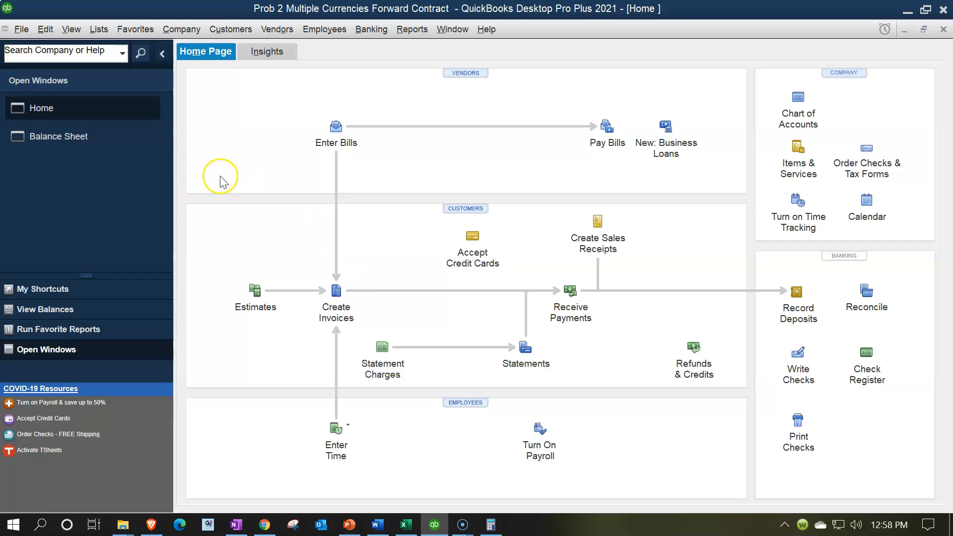
pyautogui.click(99, 32)
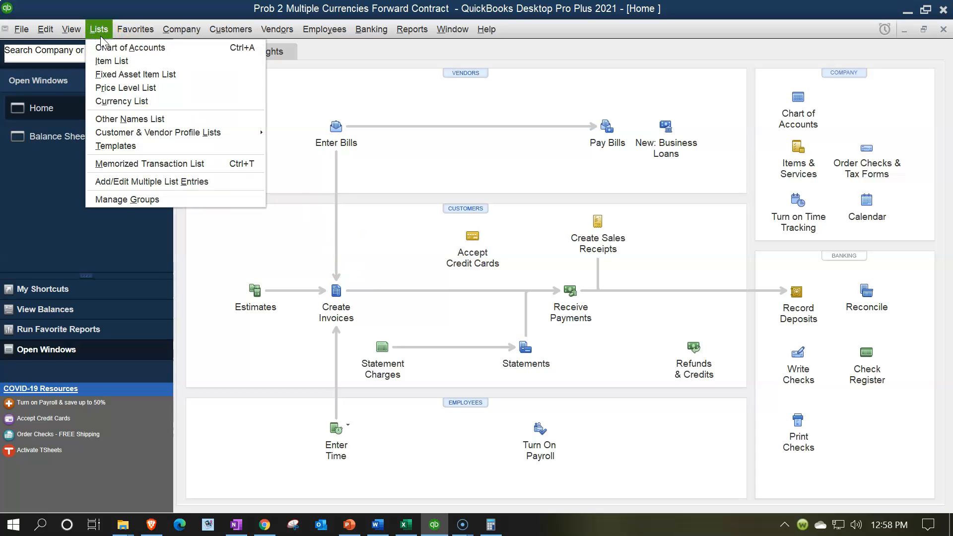
pyautogui.click(108, 102)
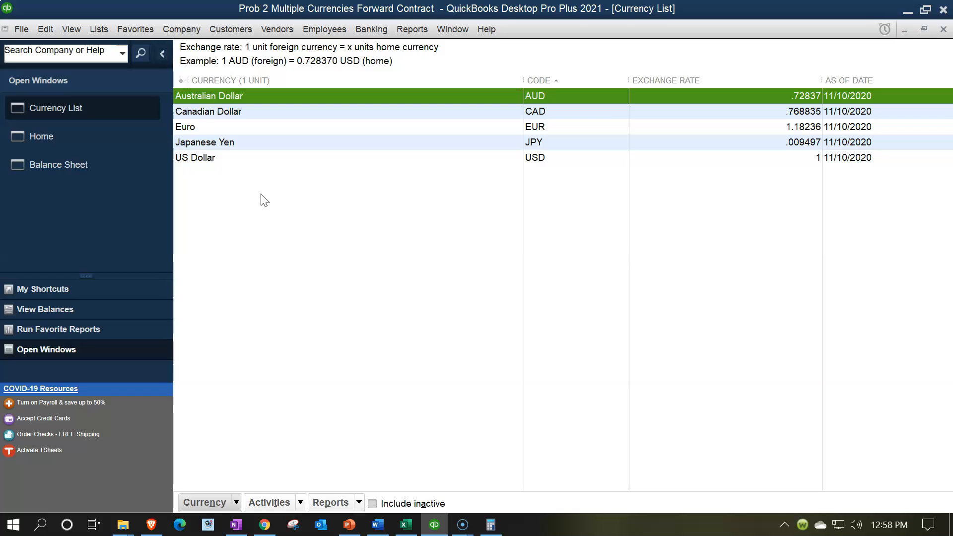
# Download the latest exchange rates for all active currencies from the Currency List
pyautogui.click(254, 234)
pyautogui.click(300, 502)
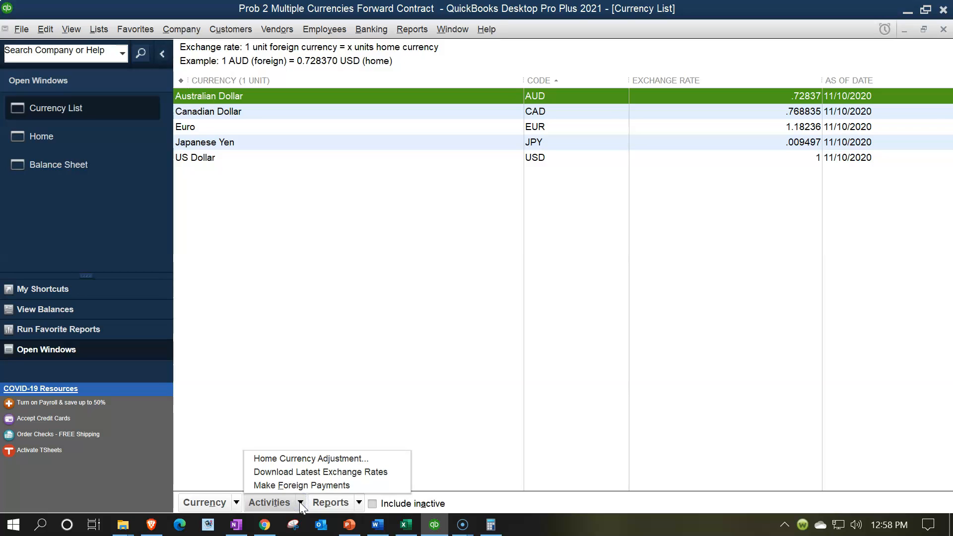
pyautogui.click(294, 474)
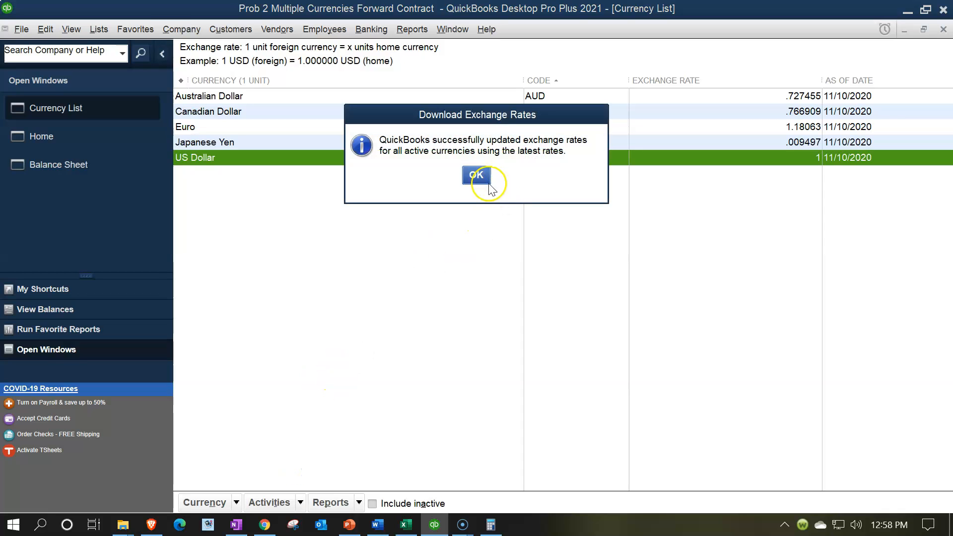
pyautogui.click(479, 175)
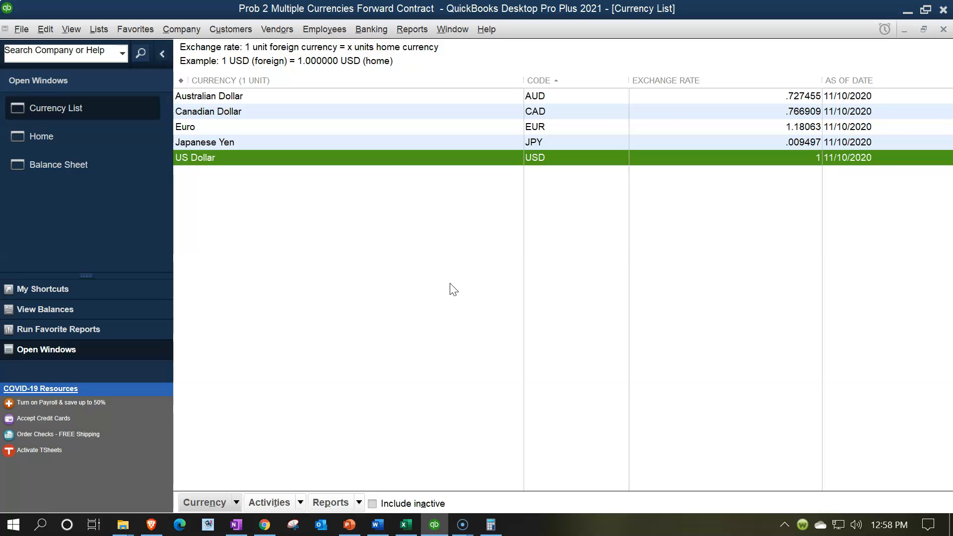
pyautogui.click(428, 254)
# Add a 12/31/2021 exchange rate of .612 to the Australian Dollar and save the currency
pyautogui.doubleClick(337, 99)
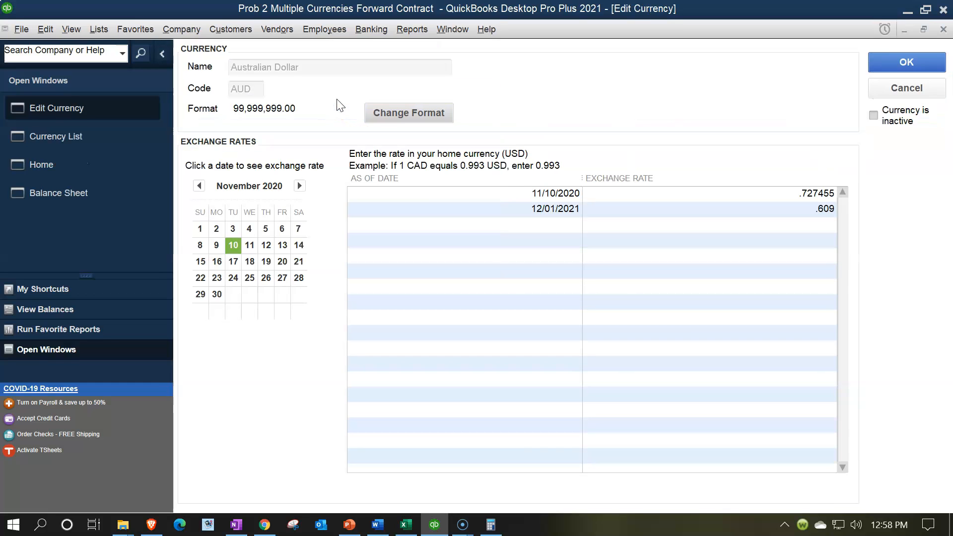
pyautogui.click(506, 223)
pyautogui.write('123121')
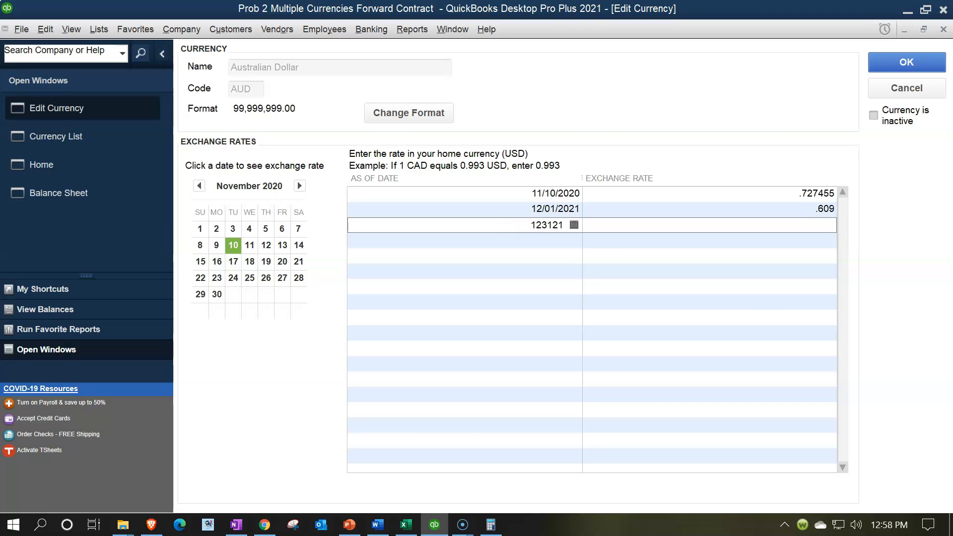
pyautogui.press('Tab')
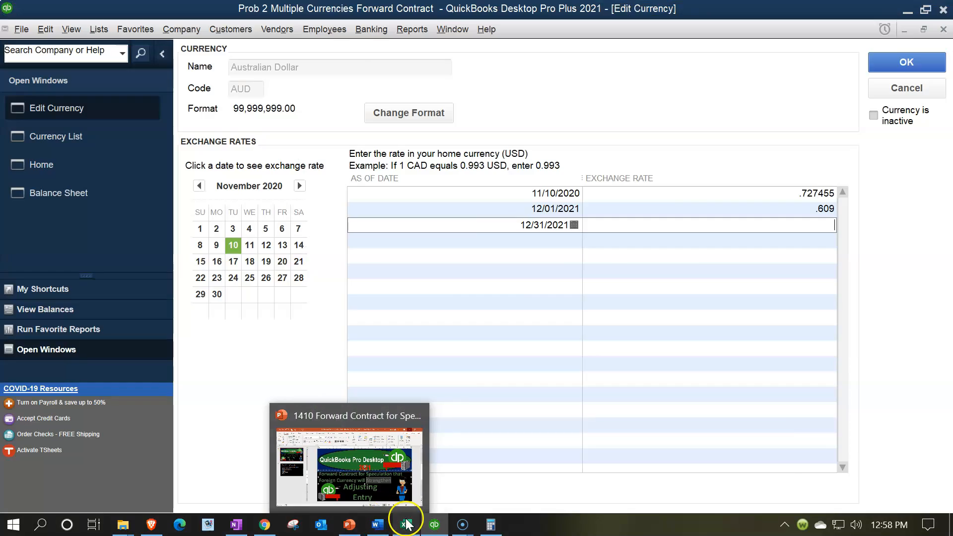
pyautogui.click(406, 524)
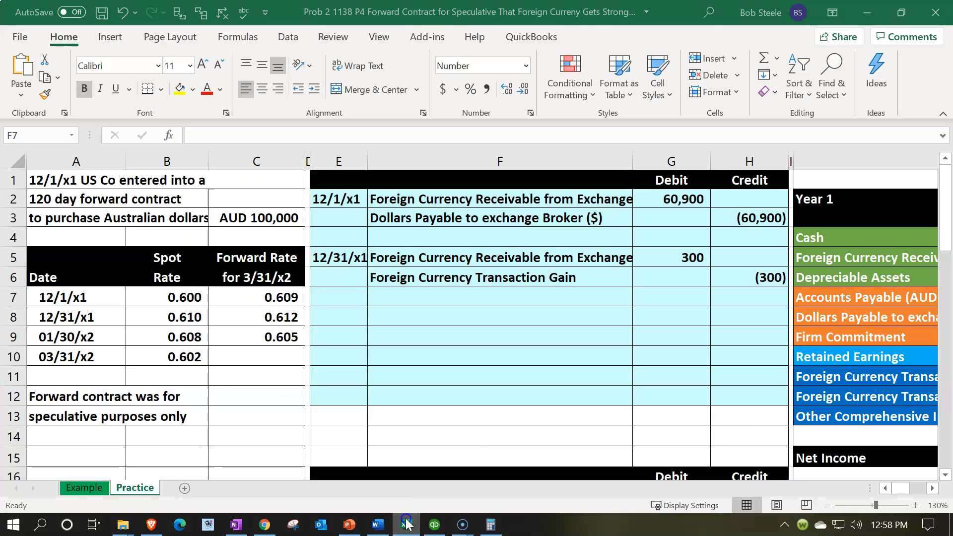
pyautogui.click(406, 524)
pyautogui.write('.612')
pyautogui.press('Tab')
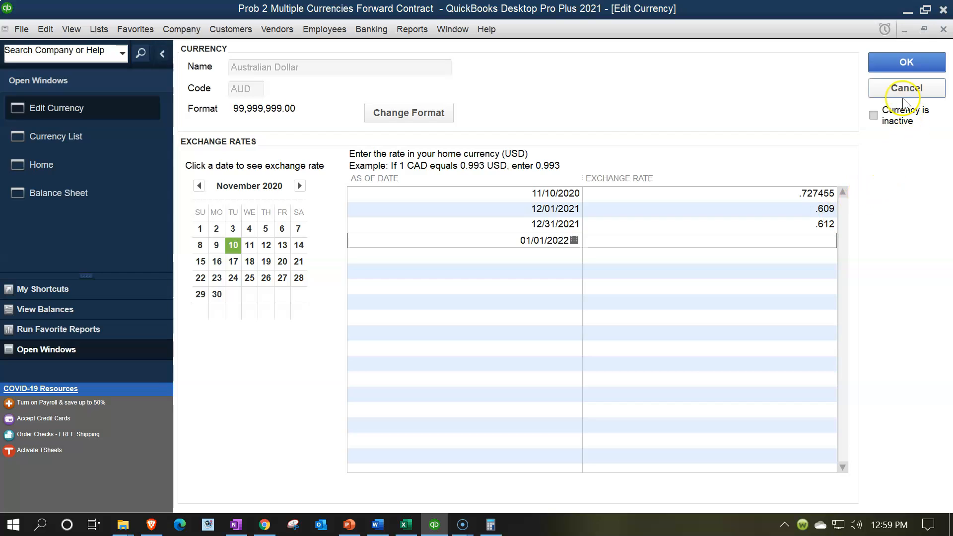
pyautogui.click(886, 64)
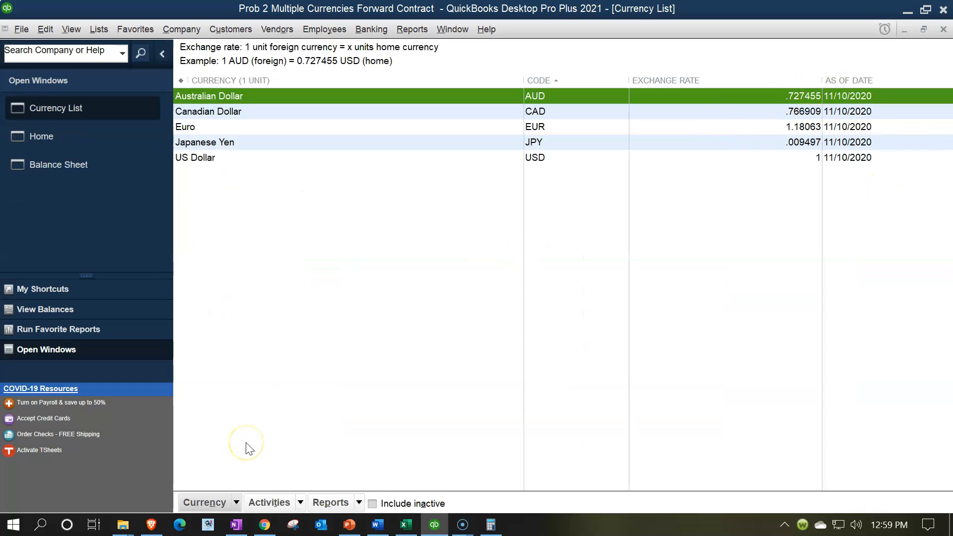
# Start a Home Currency Adjustment dated 12/31/2021 for the Australian Dollar and calculate the adjustment
pyautogui.click(300, 503)
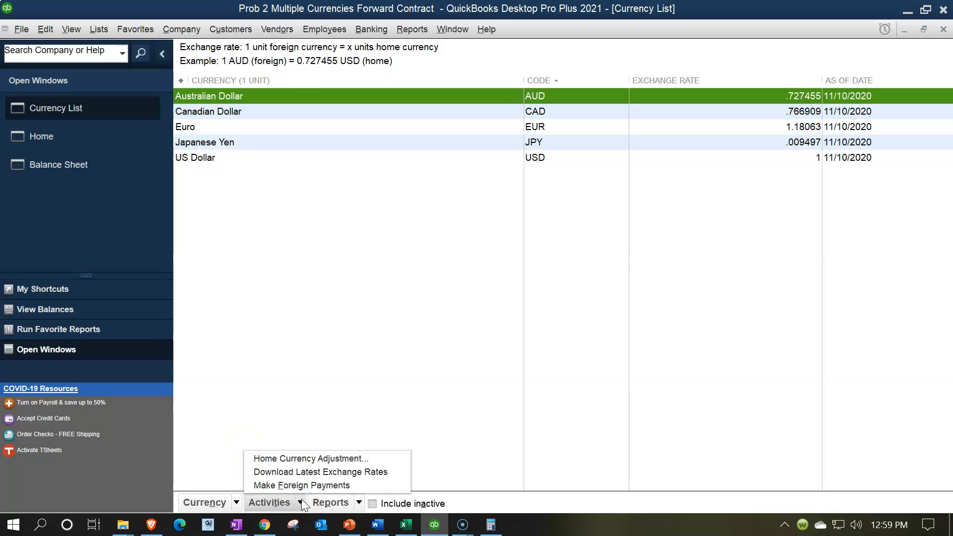
pyautogui.click(299, 490)
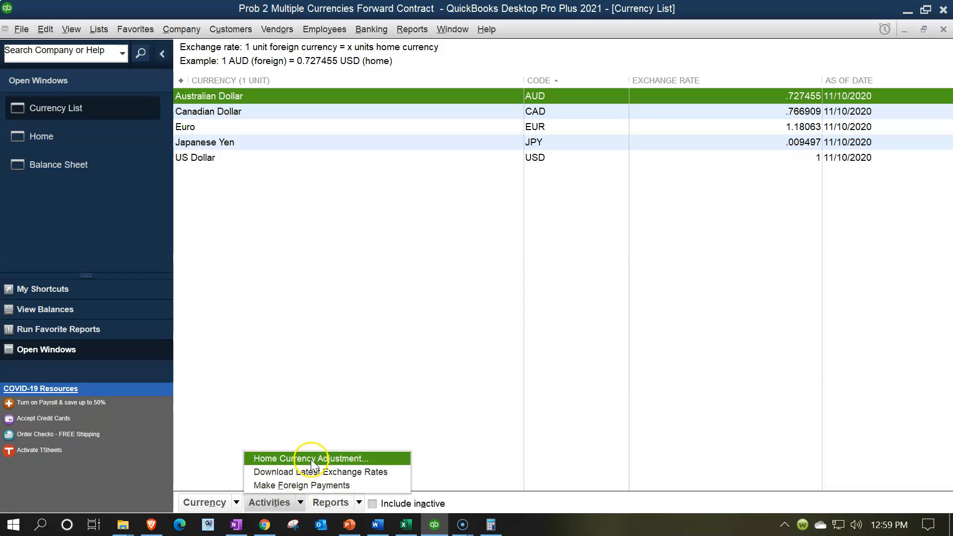
pyautogui.click(363, 461)
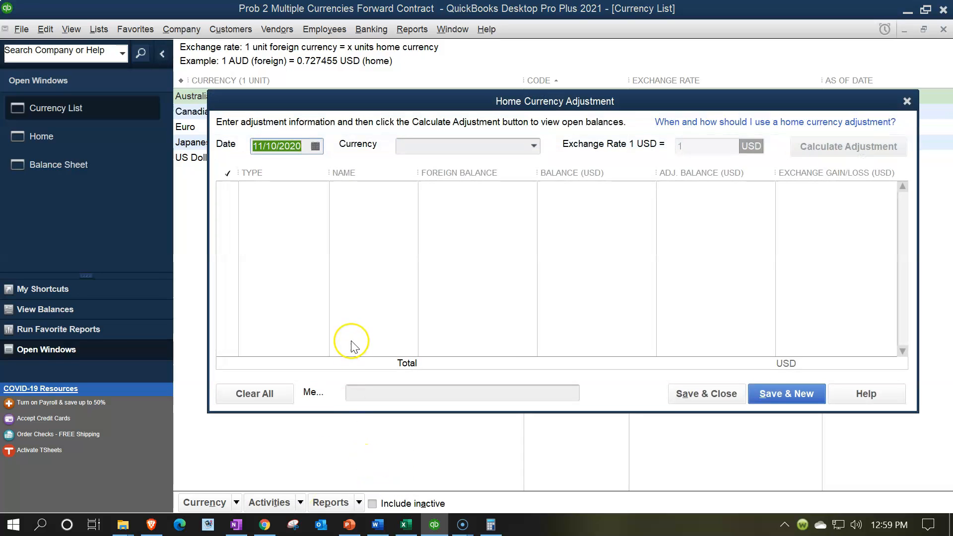
pyautogui.write('1231')
pyautogui.press('Tab')
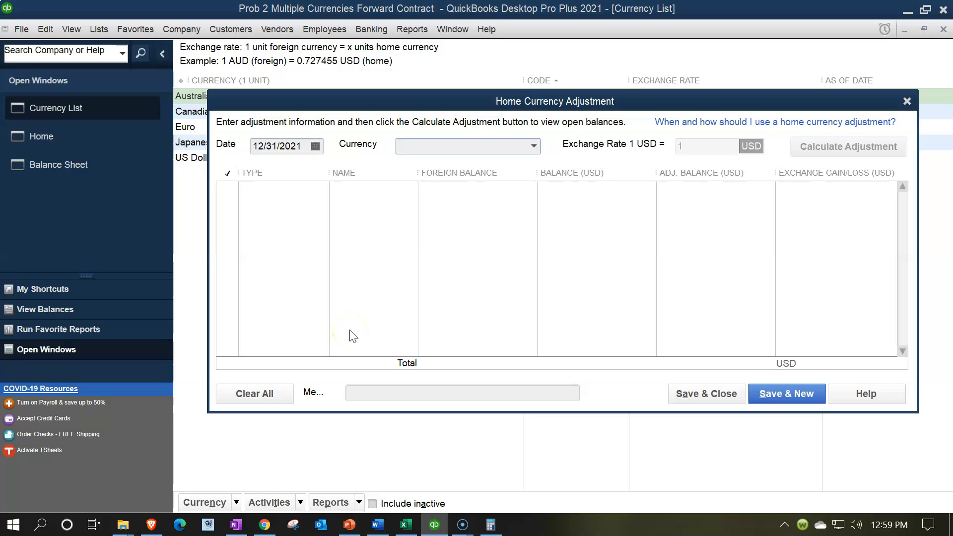
pyautogui.click(534, 146)
pyautogui.click(473, 164)
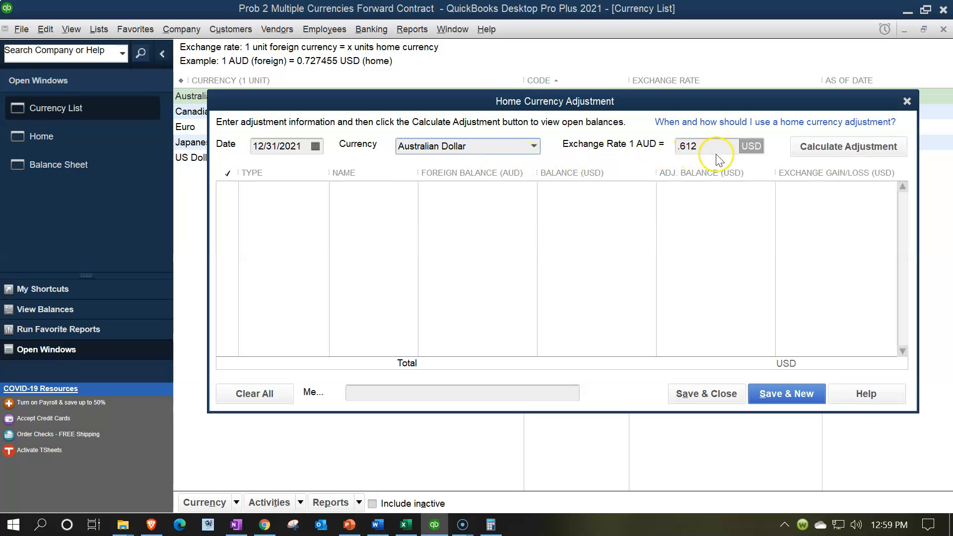
pyautogui.click(806, 154)
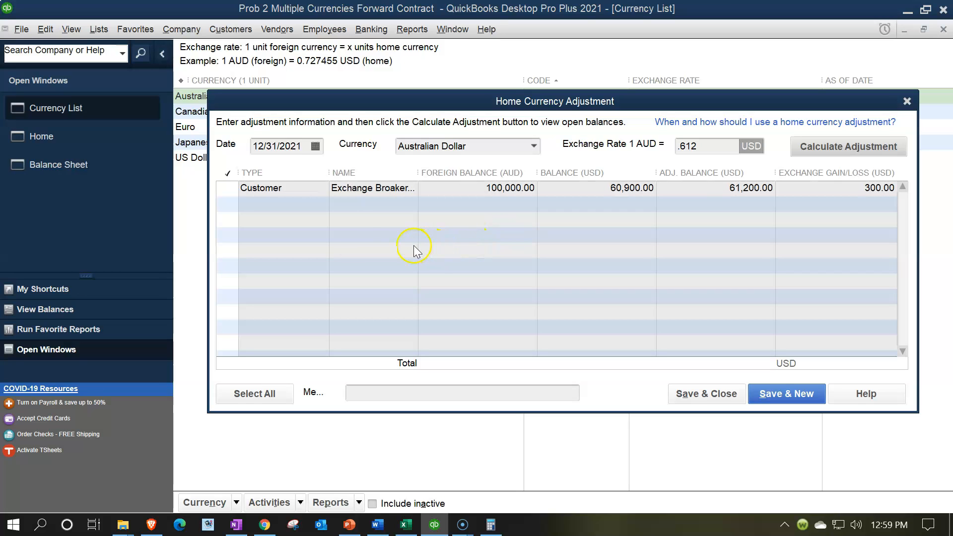
# Include the exchange broker customer's balance in the home currency adjustment, then save and close it
pyautogui.click(231, 188)
pyautogui.click(231, 189)
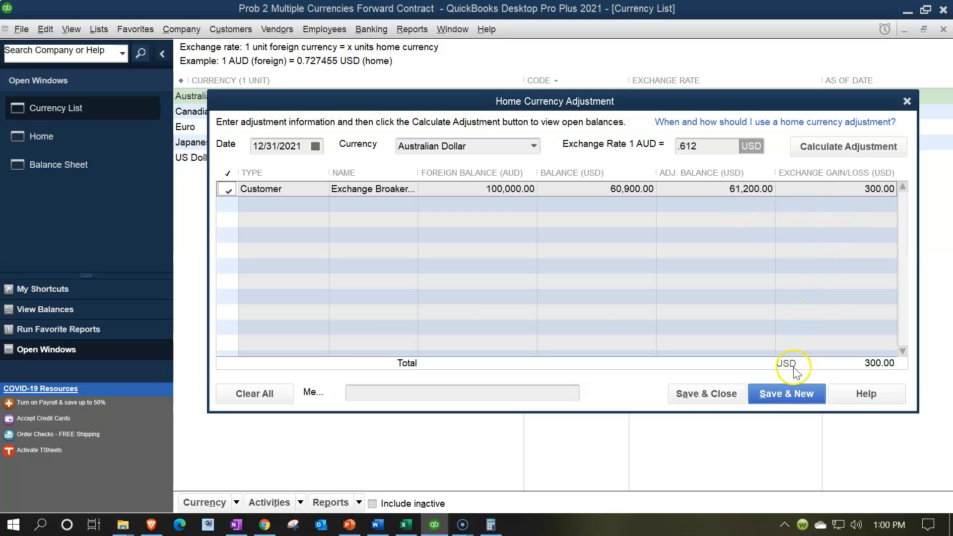
pyautogui.click(691, 403)
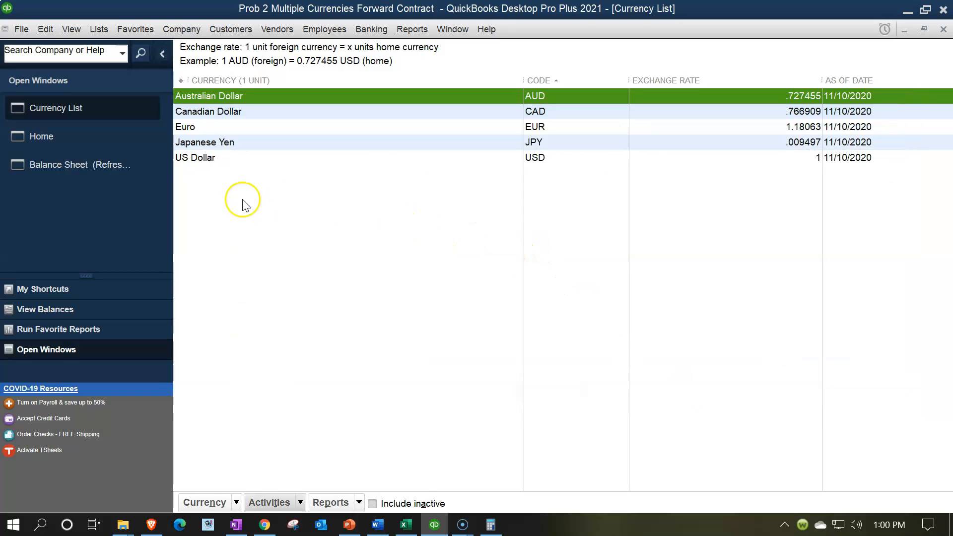
# Return to the December 31, 2021 Balance Sheet and refresh it with the saved adjustment
pyautogui.click(82, 168)
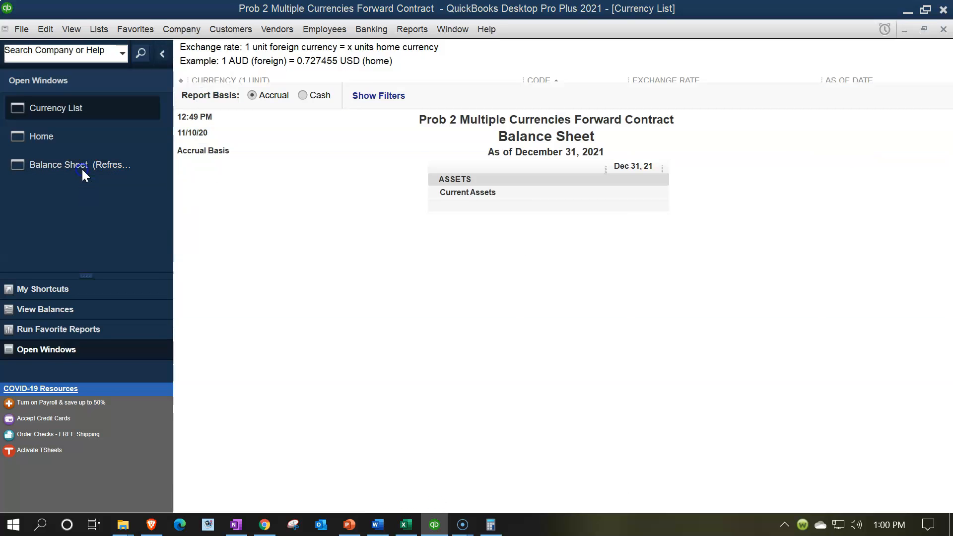
pyautogui.click(292, 217)
pyautogui.click(326, 244)
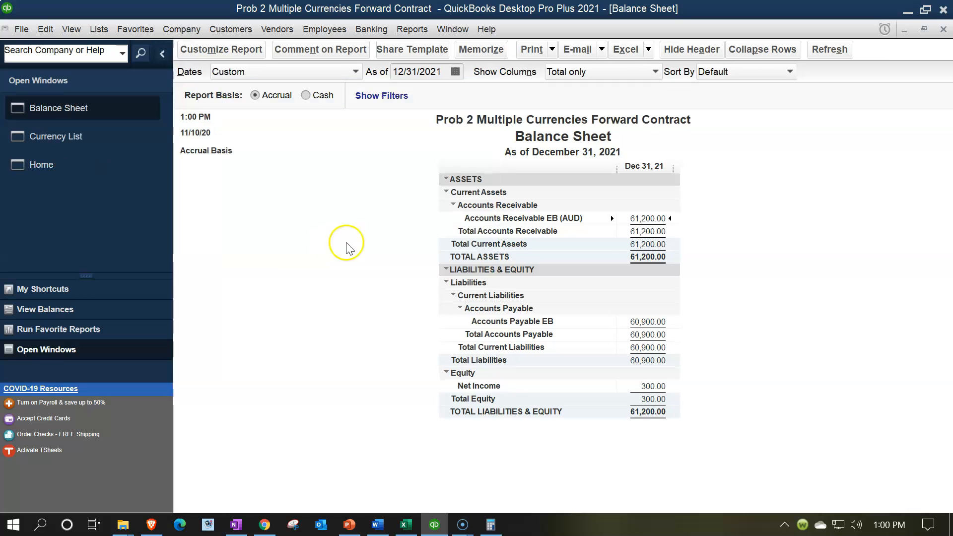
# Drill down from Accounts Receivable EB (AUD) to its 12/31/2021 general journal entry, examine it, and return to the Balance Sheet
pyautogui.doubleClick(642, 220)
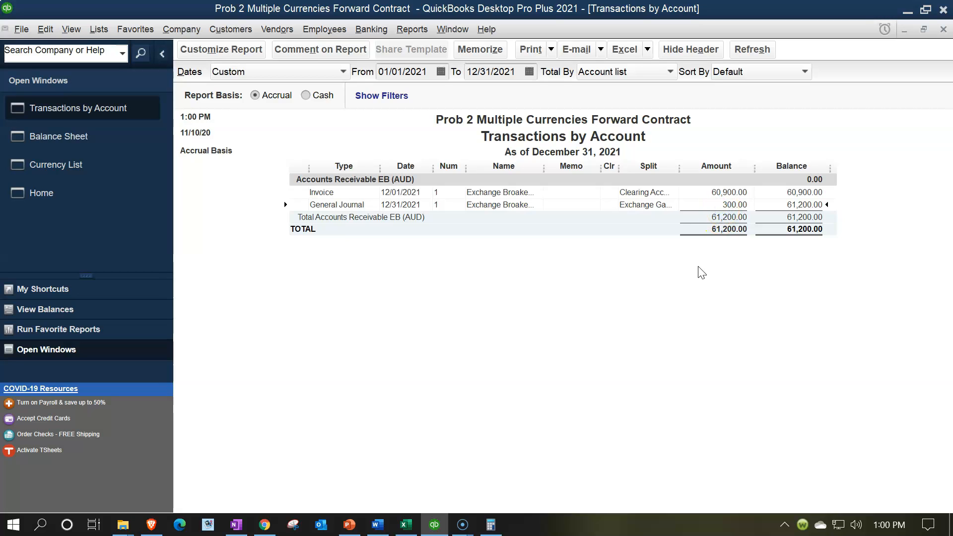
pyautogui.click(794, 217)
pyautogui.doubleClick(727, 205)
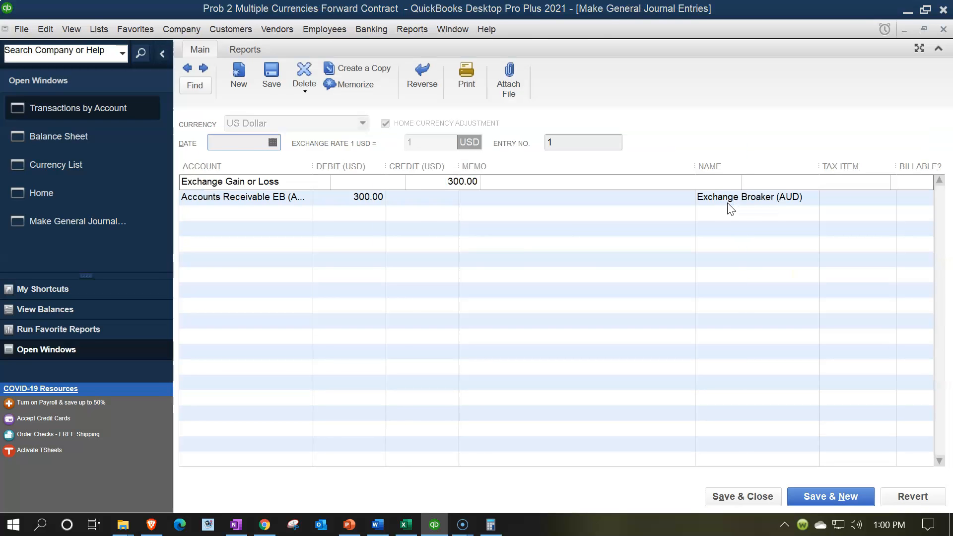
pyautogui.click(739, 143)
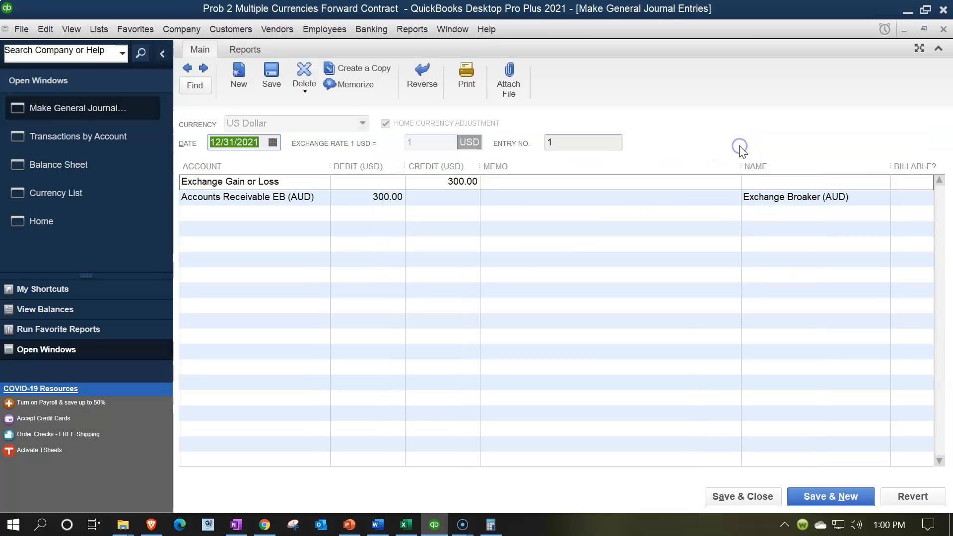
pyautogui.click(943, 29)
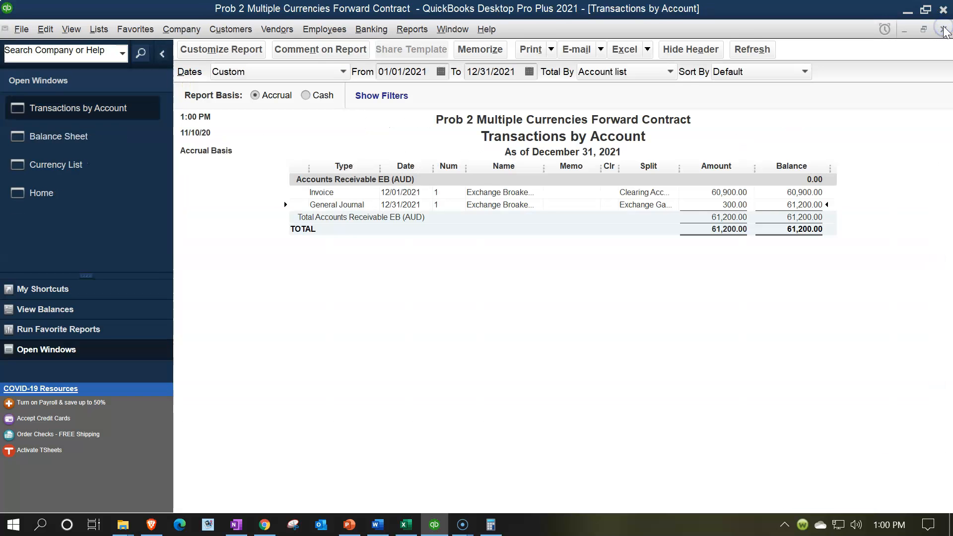
pyautogui.click(943, 29)
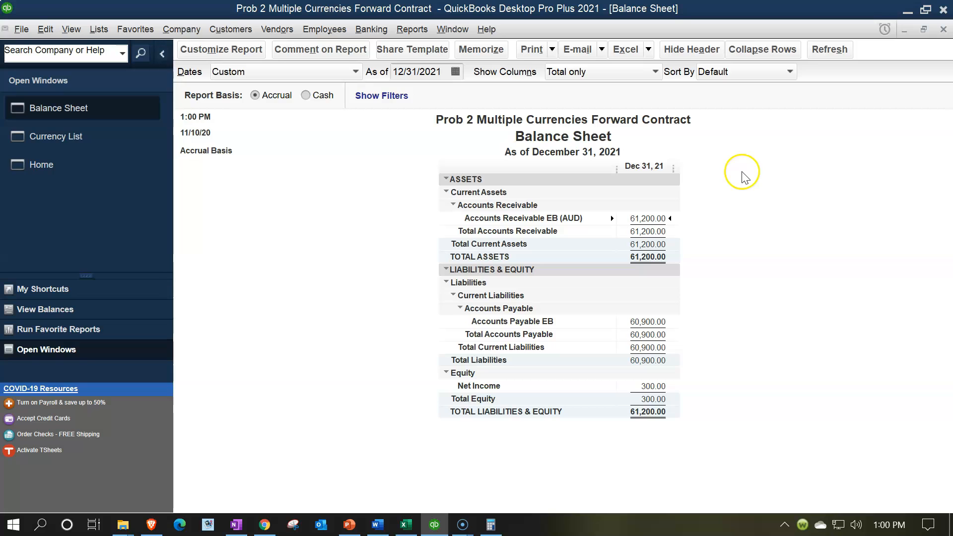
# Run a Profit & Loss report from 01/01/2021 to 12/31/2021 and examine the Exchange Gain or Loss line
pyautogui.click(410, 28)
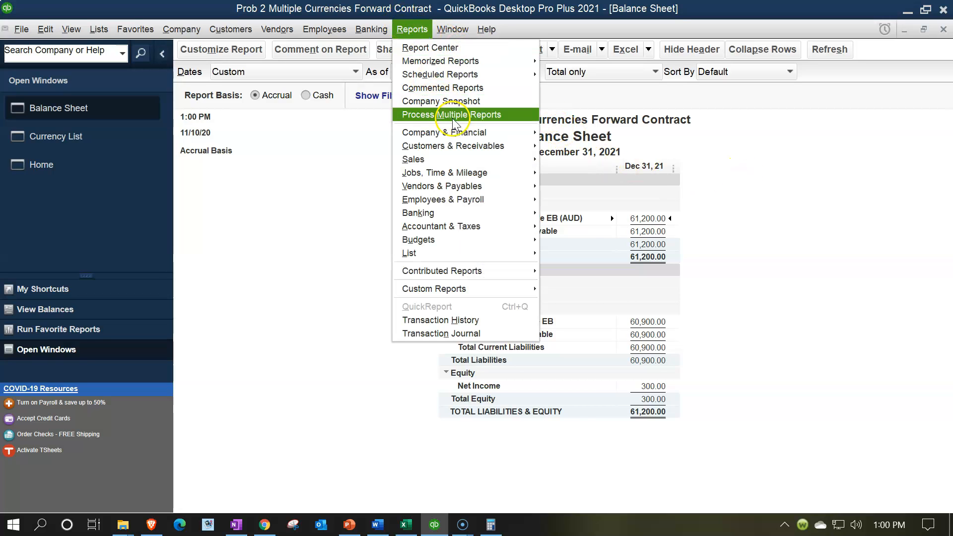
pyautogui.moveTo(454, 132)
pyautogui.click(580, 133)
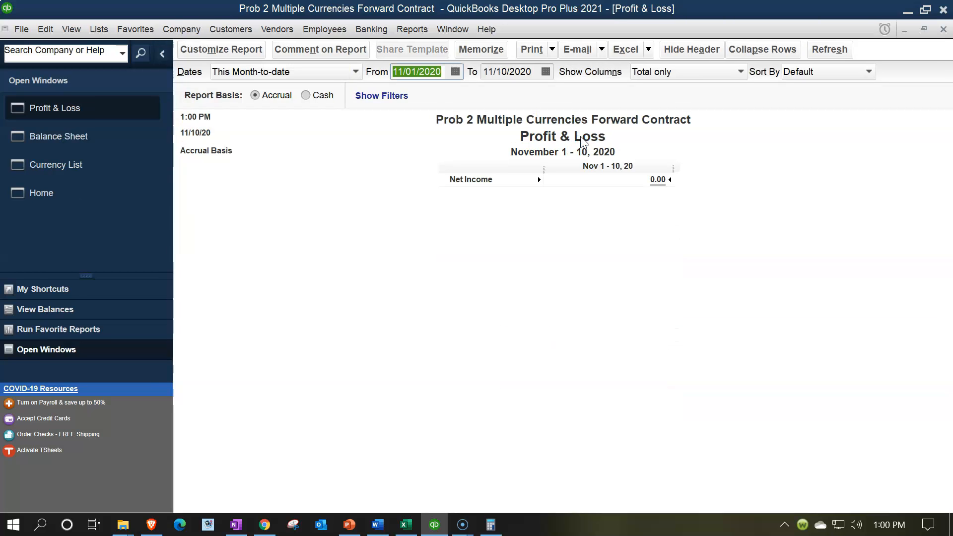
pyautogui.write('01012021')
pyautogui.press('Tab')
pyautogui.write('1')
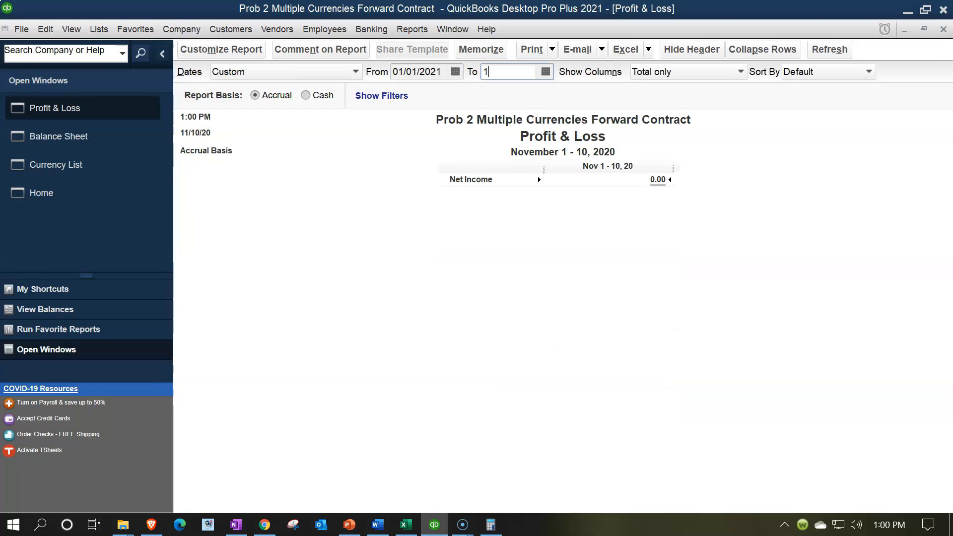
pyautogui.write('2/31/2021')
pyautogui.press('Tab')
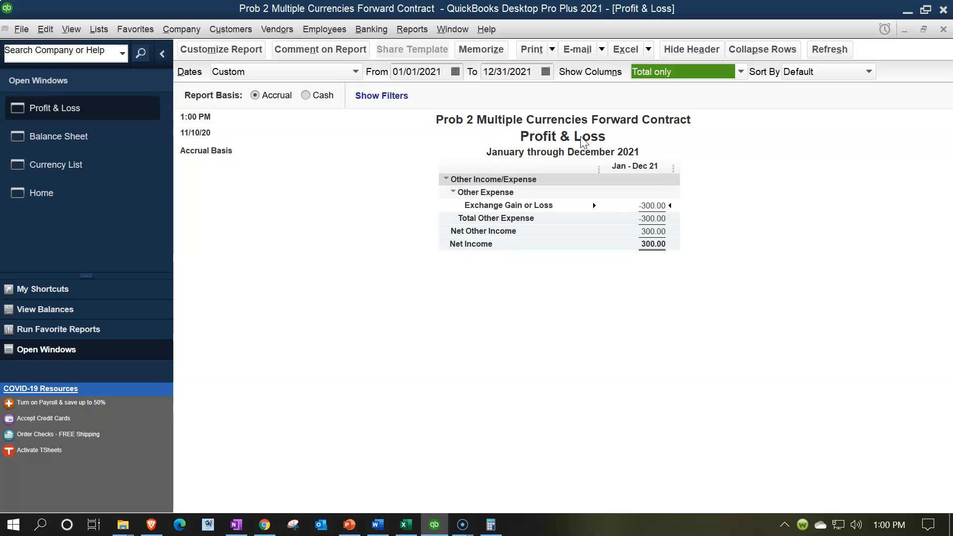
pyautogui.click(656, 206)
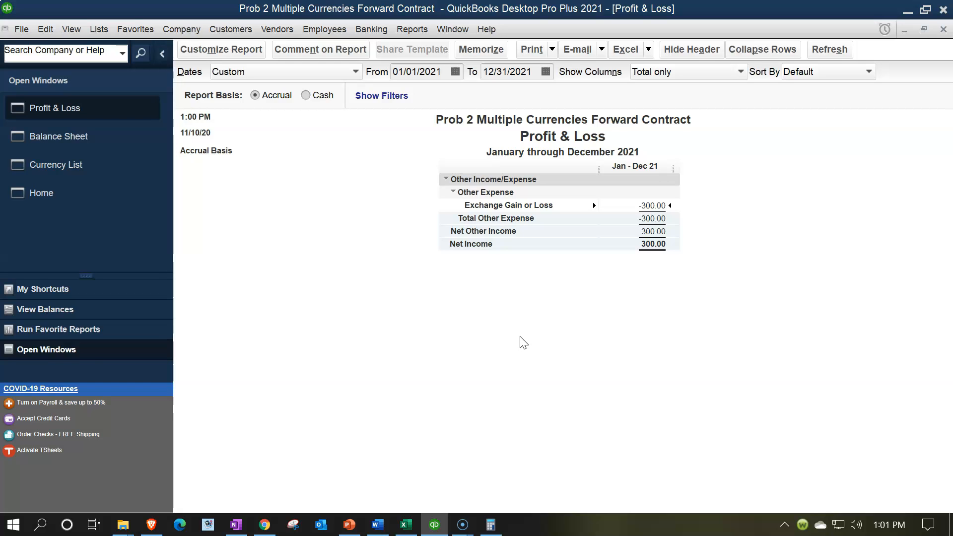
# Compare the Accounts Payable EB and Accounts Receivable EB (AUD) balances on the Balance Sheet
pyautogui.click(61, 144)
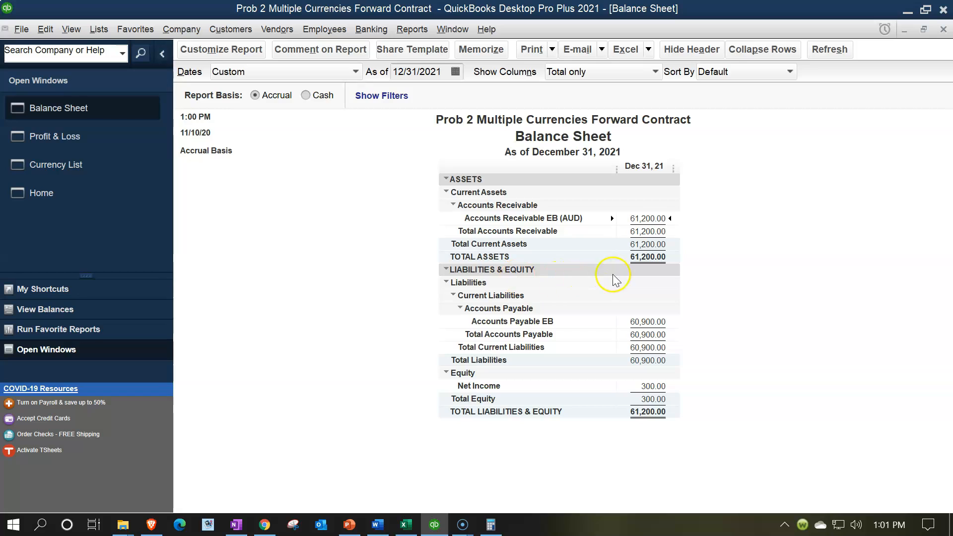
pyautogui.click(660, 325)
pyautogui.click(661, 221)
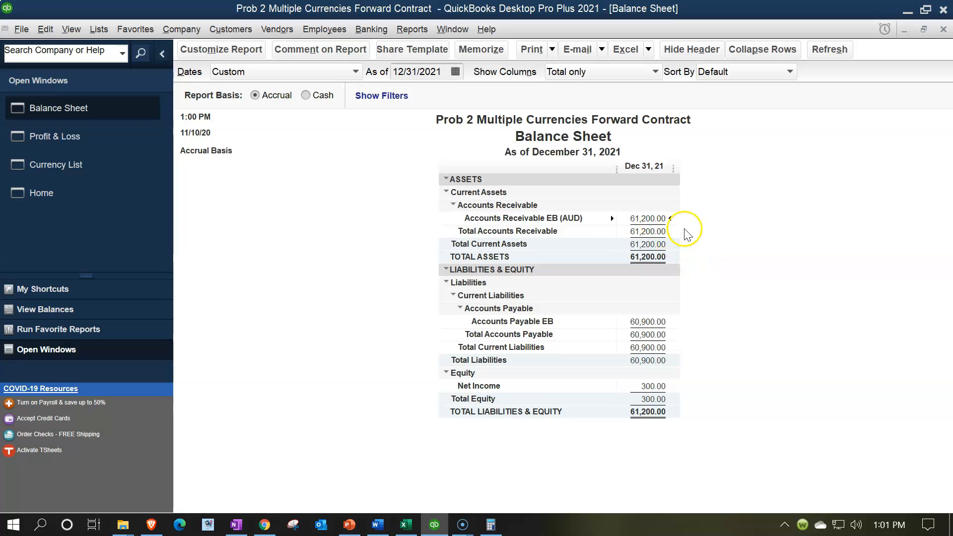